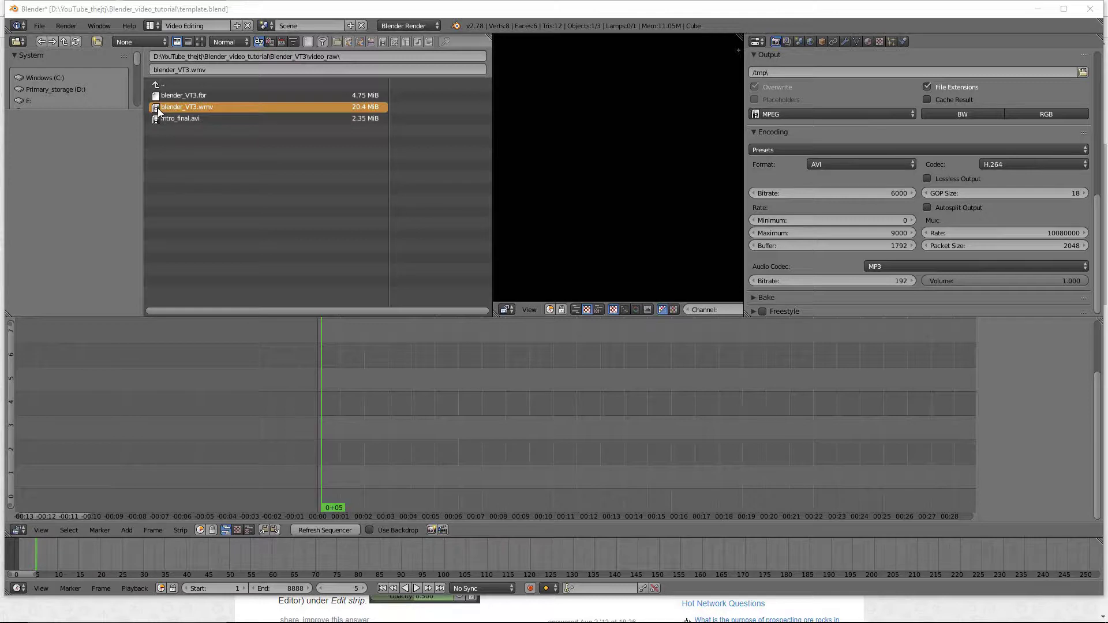
Add blender_VT3.wmv as movie and sound strips and show the sound strip's waveform.
left_click_drag(156, 108, 407, 442)
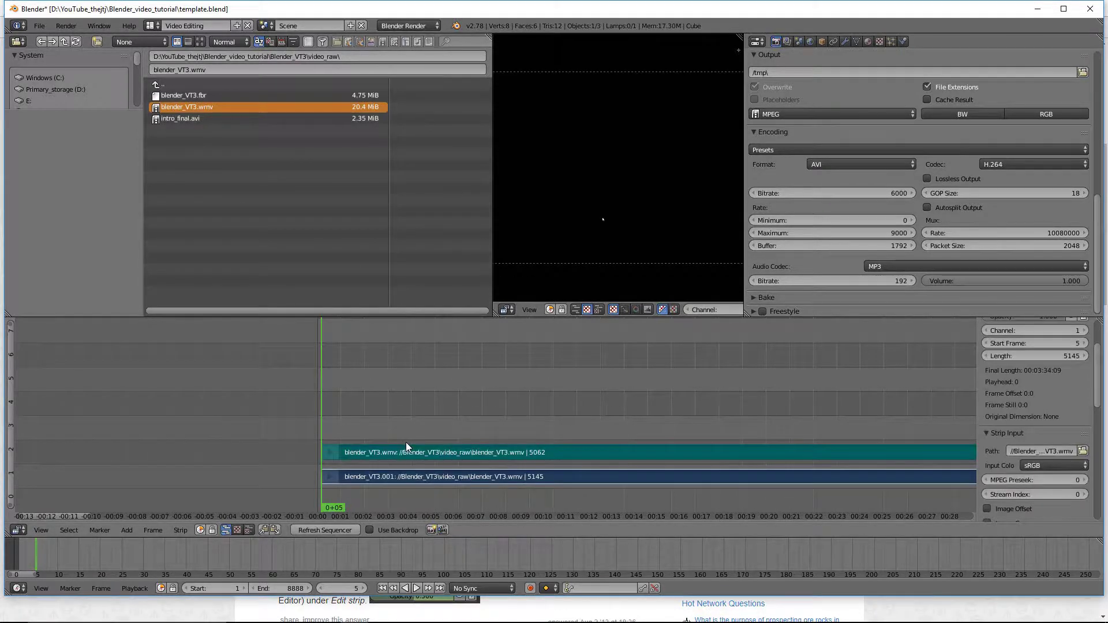
right_click(882, 453)
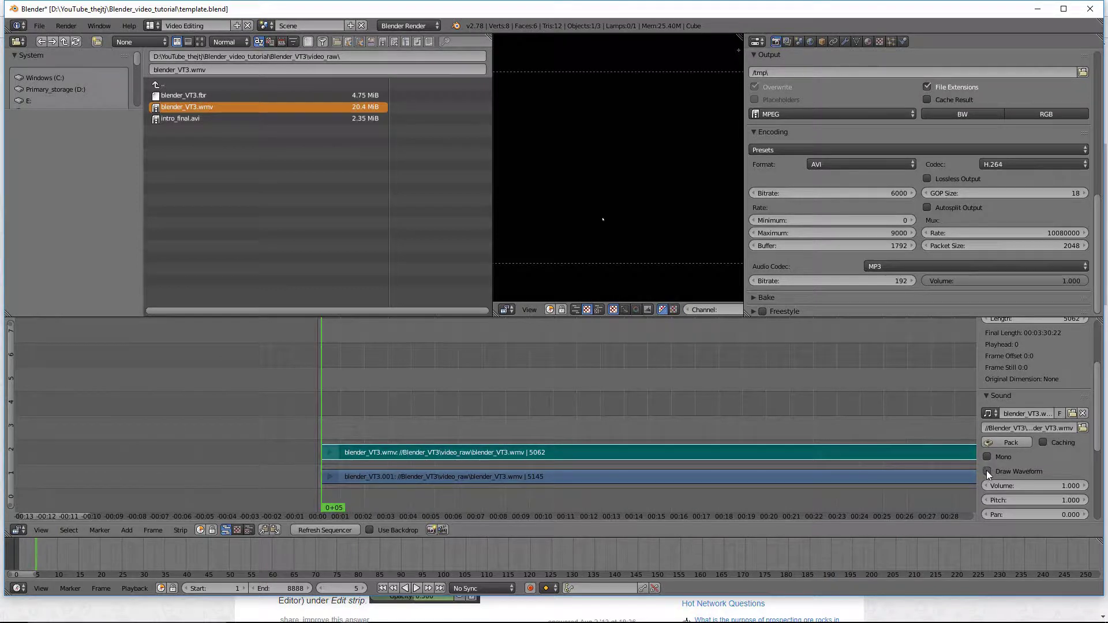
left_click(986, 471)
scroll(544, 462, "up", 1)
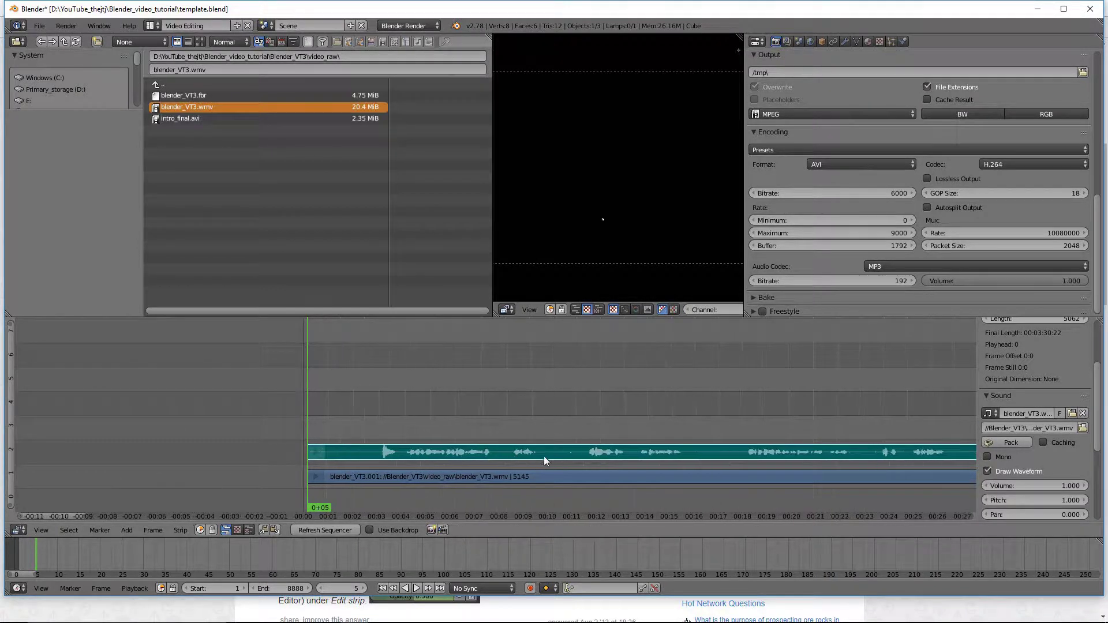
Cut the strips at frame 67 and delete the opening pieces.
left_click(372, 484)
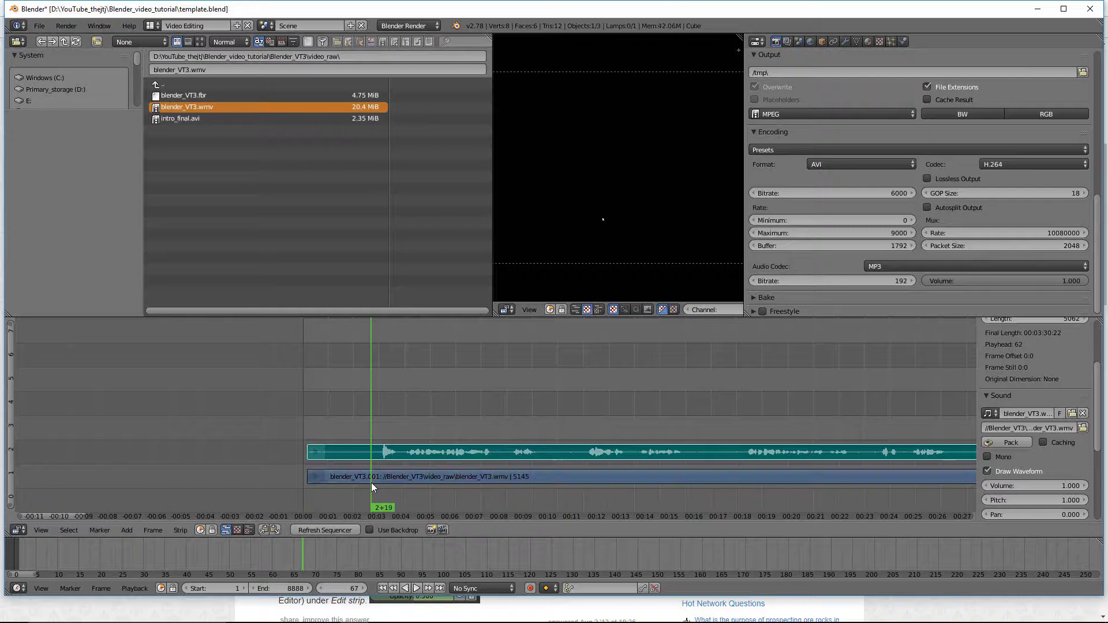
left_click(371, 453)
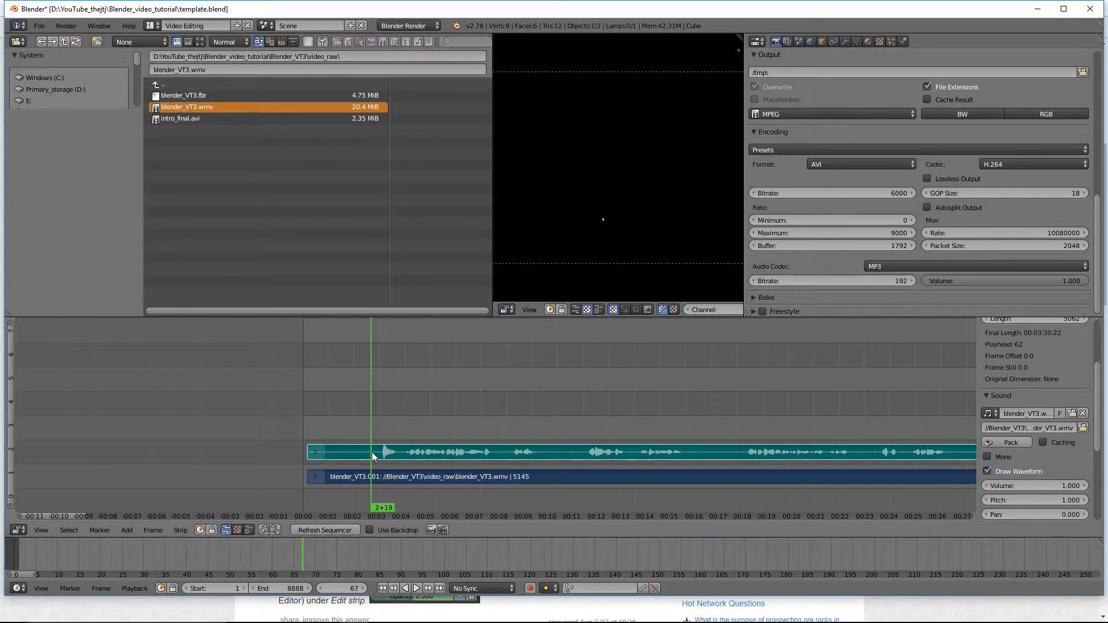
key("k")
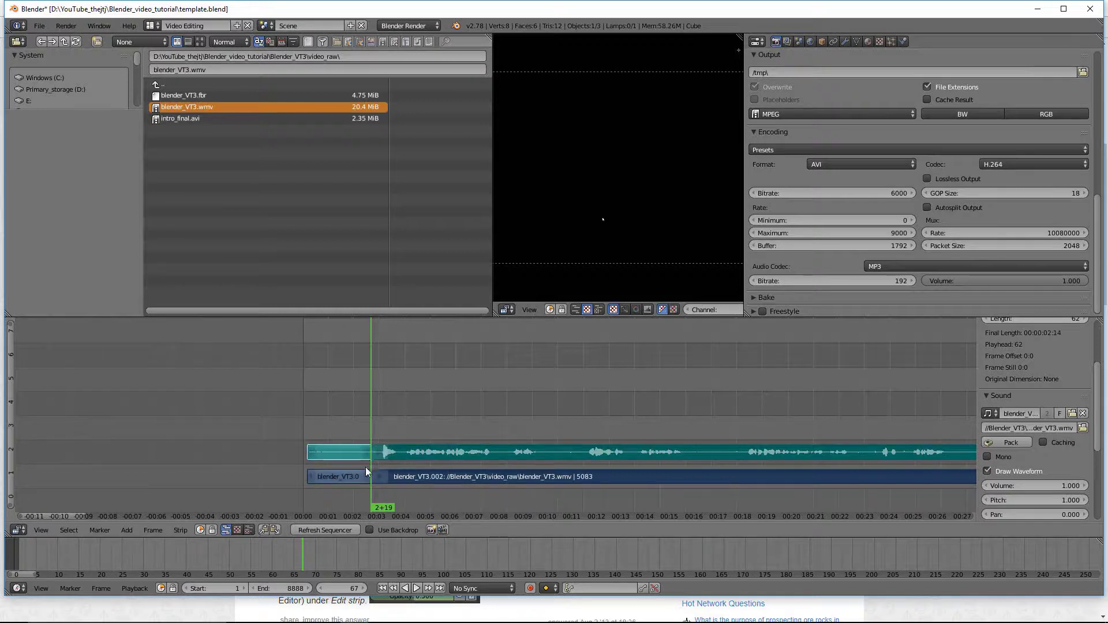
right_click(345, 452, "shift")
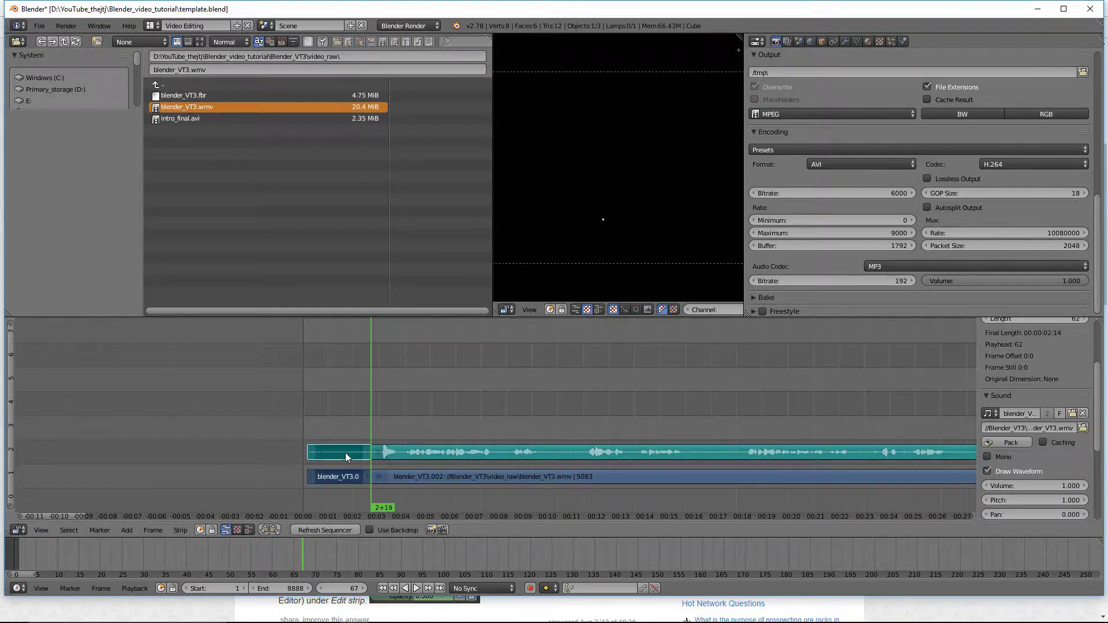
key("x")
left_click(345, 452)
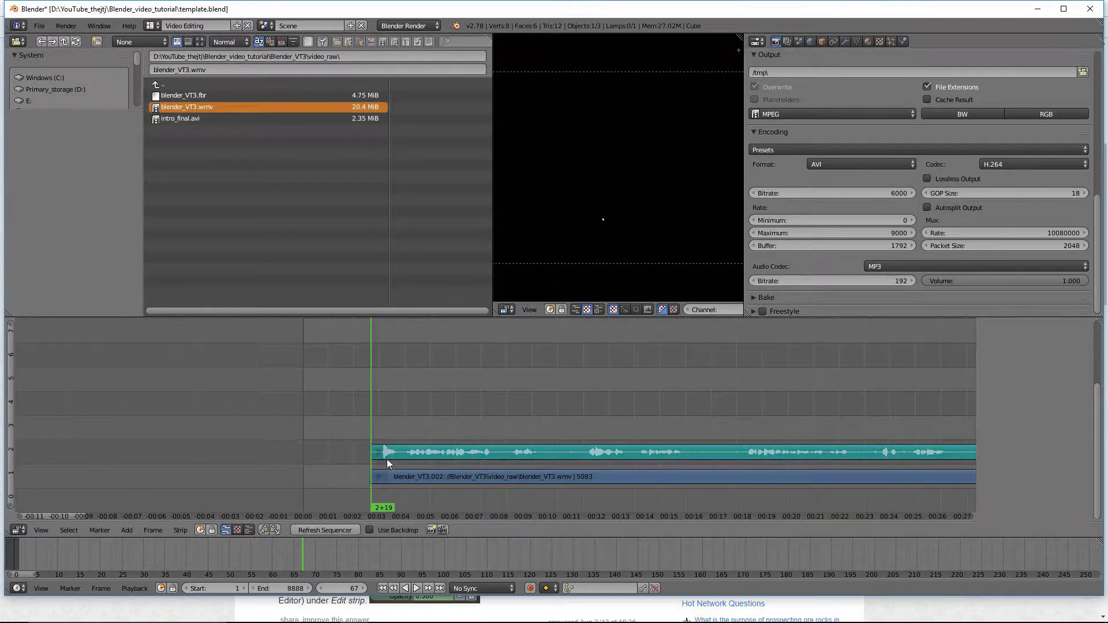
Slide the remaining strips to start at frame 1 and scrub through to frame 88.
right_click(439, 477)
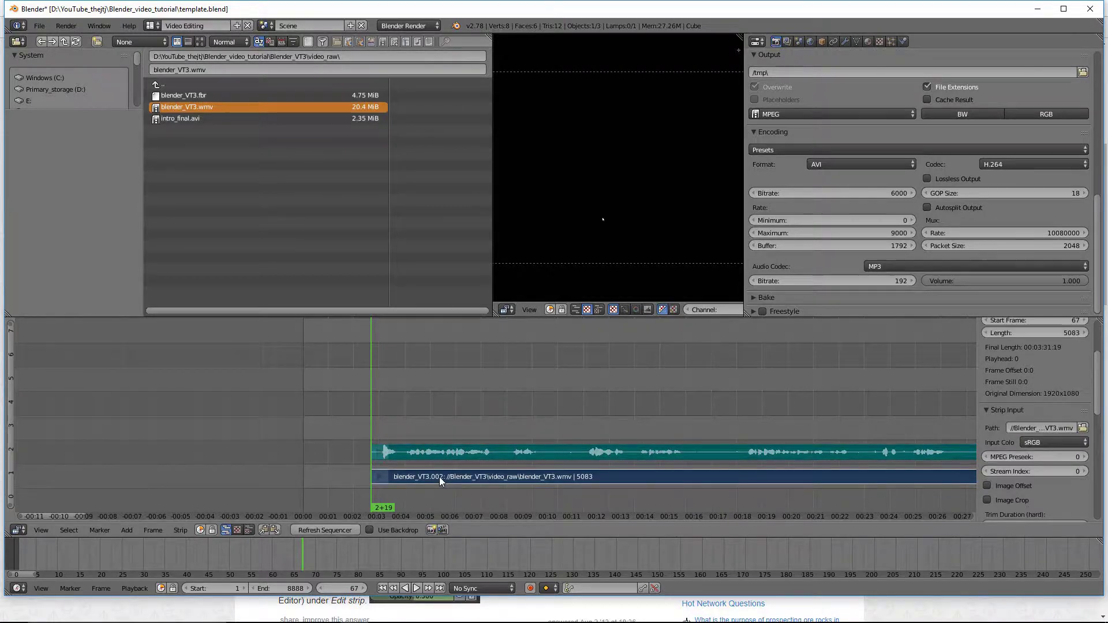
key("g")
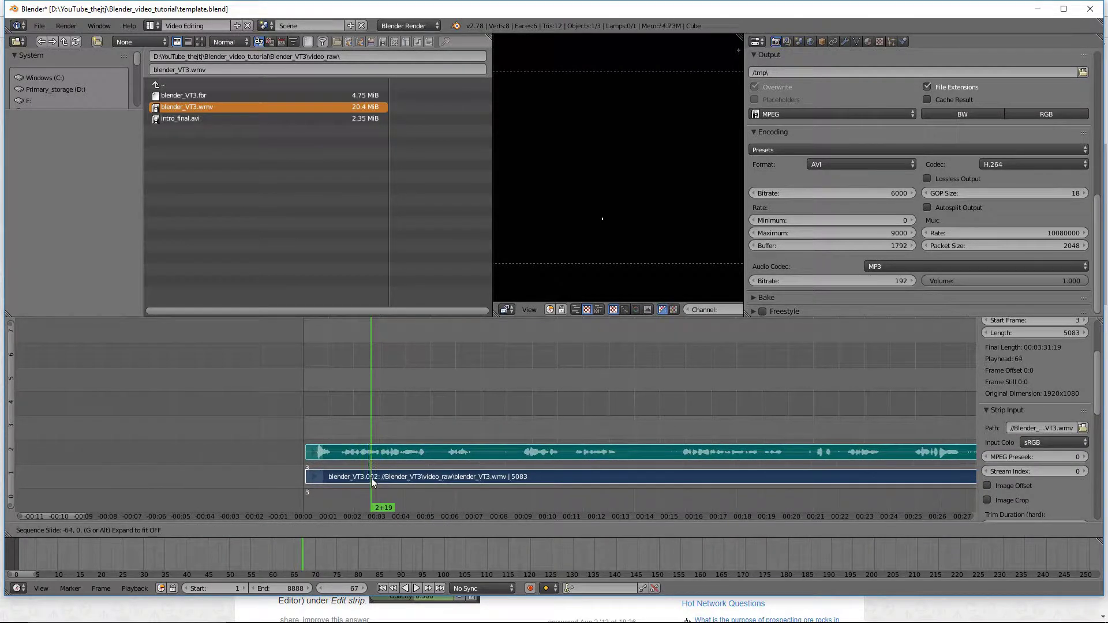
left_click(372, 479)
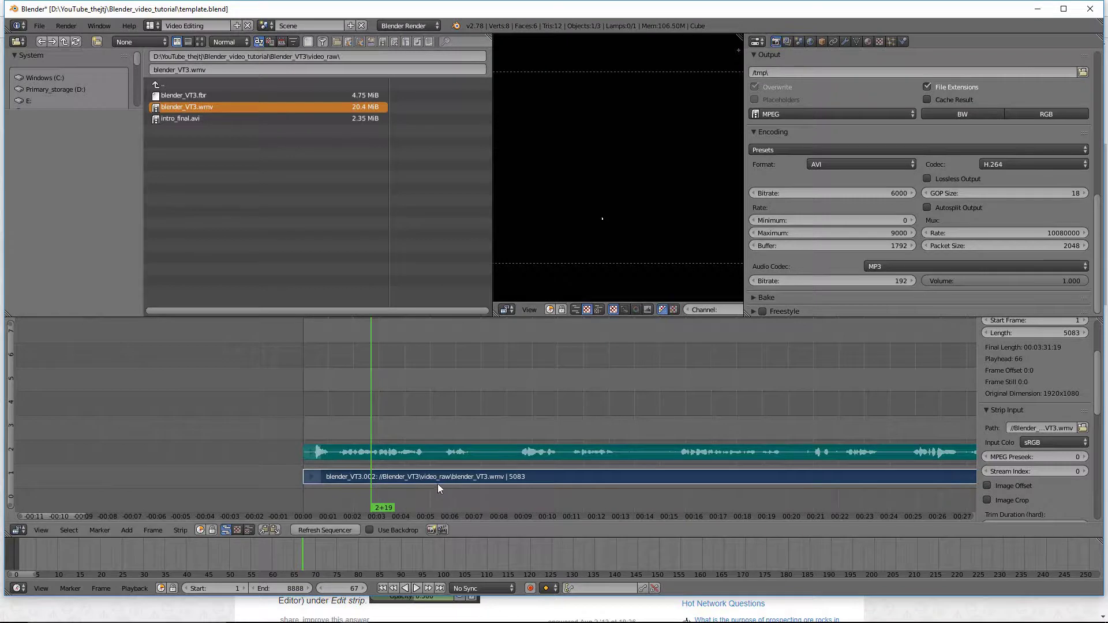
left_click_drag(422, 493, 477, 491)
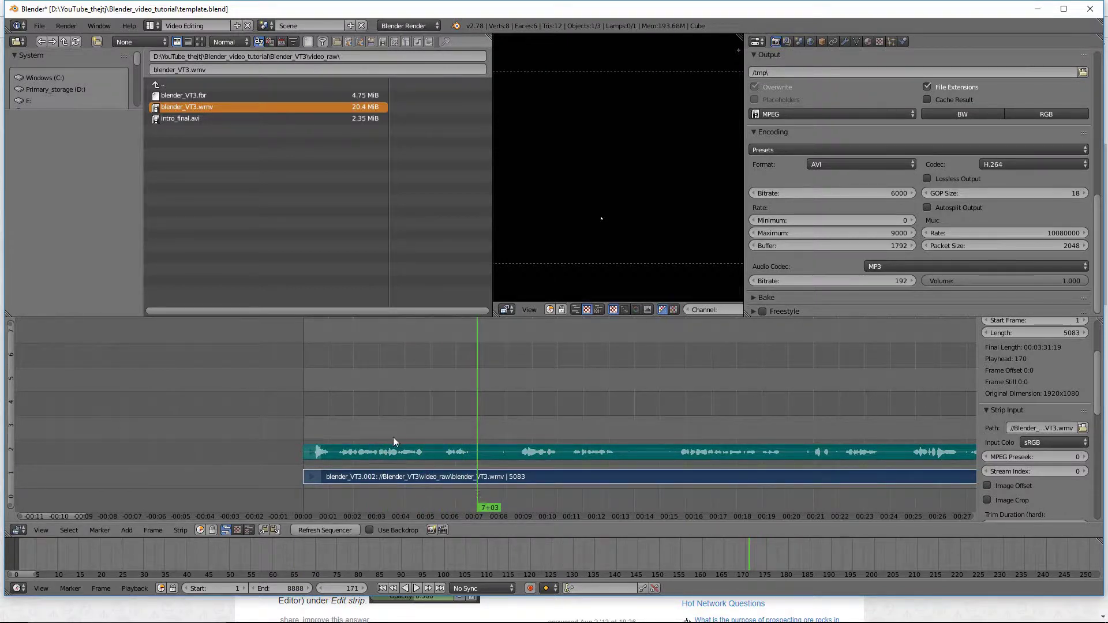
left_click(393, 438)
Play back from frame 88, then cut the movie and audio strips at frame 166.
left_click(415, 589)
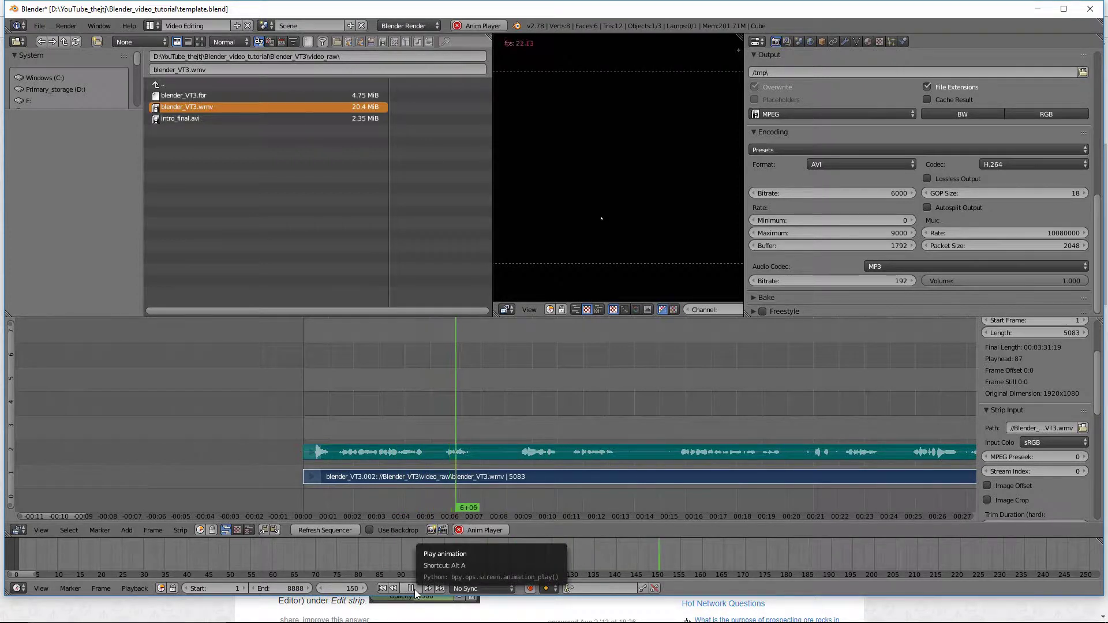
left_click(414, 590)
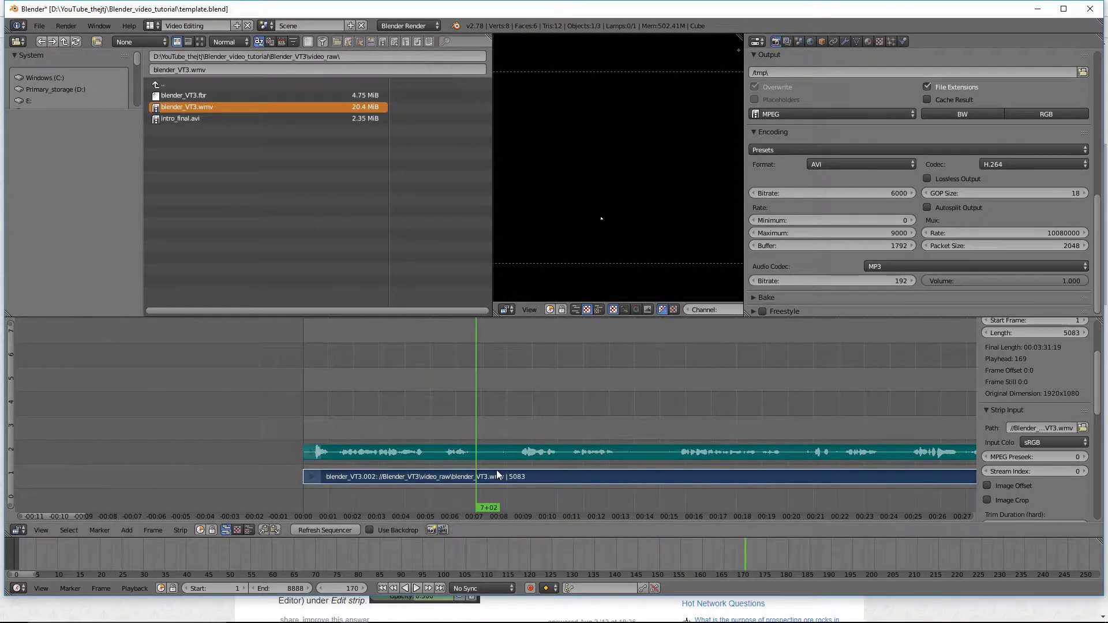
right_click(474, 478)
left_click(472, 479)
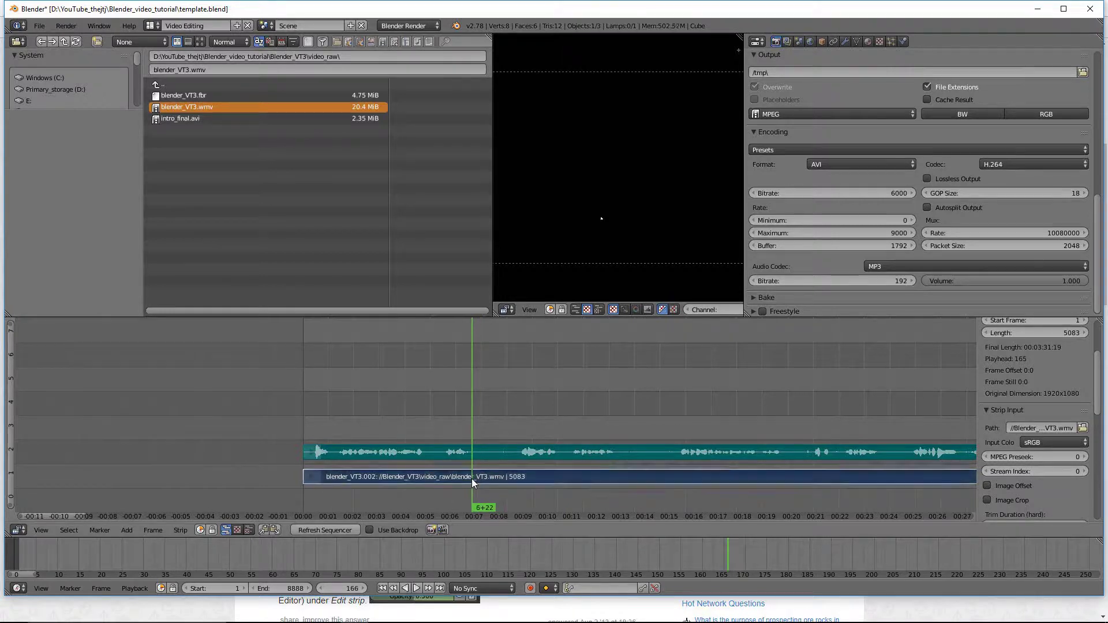
right_click(476, 459)
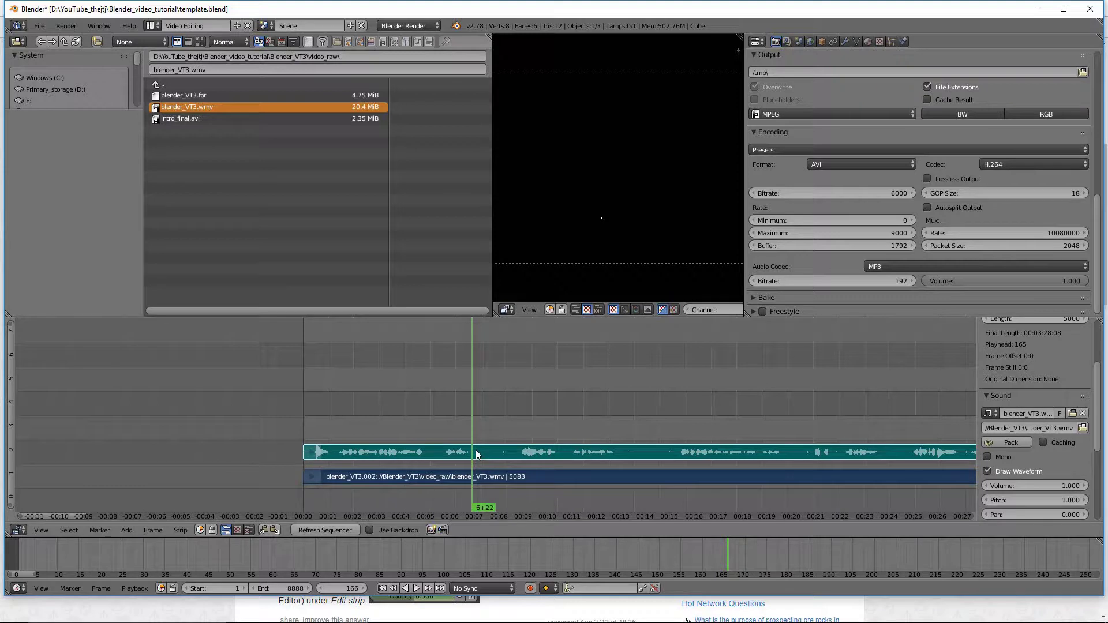
key("k")
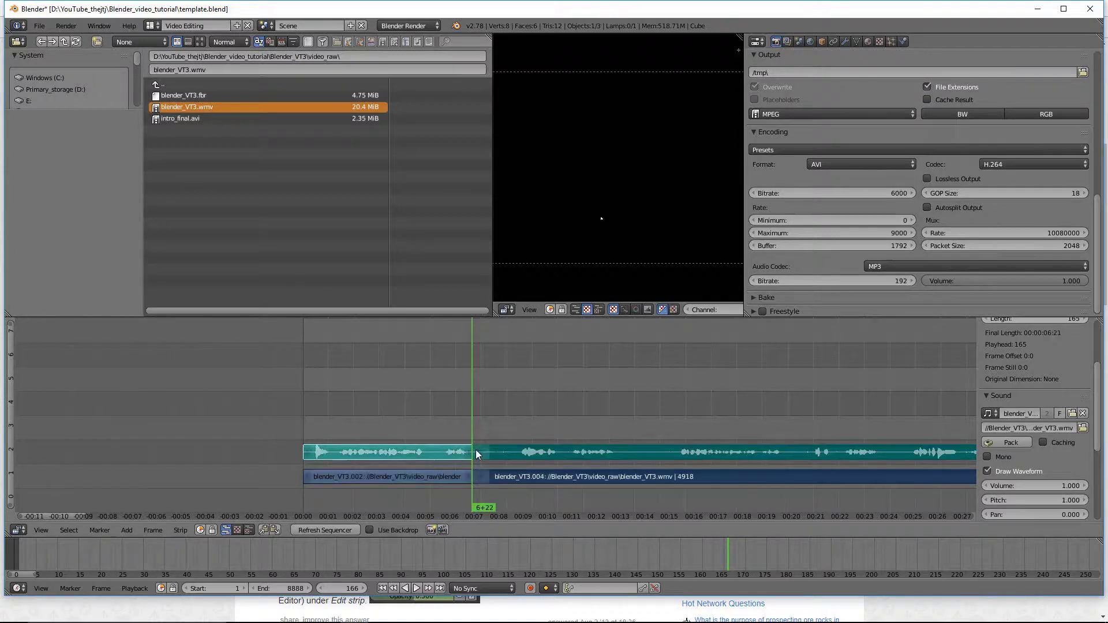
Move the right-hand movie and audio pieces to start at frame 460.
right_click(532, 451)
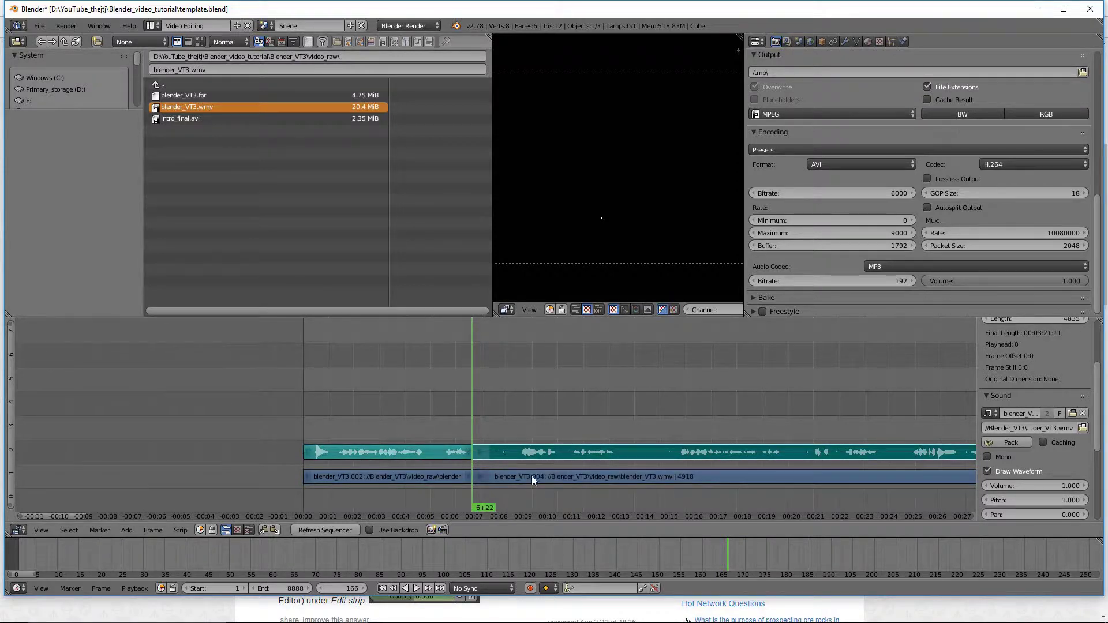
right_click(532, 476)
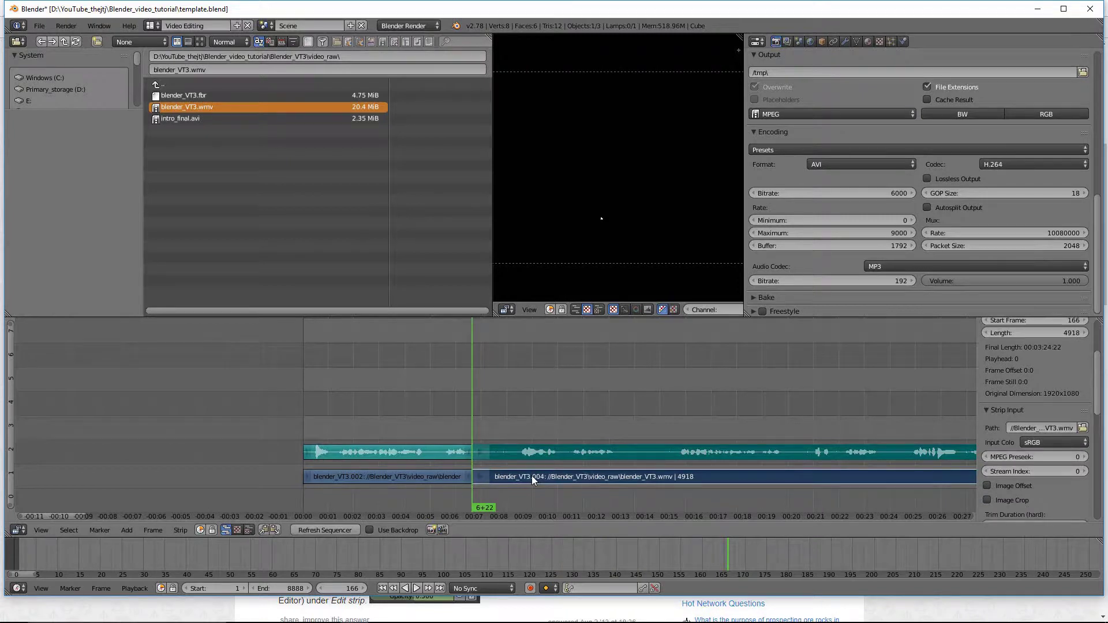
key("g")
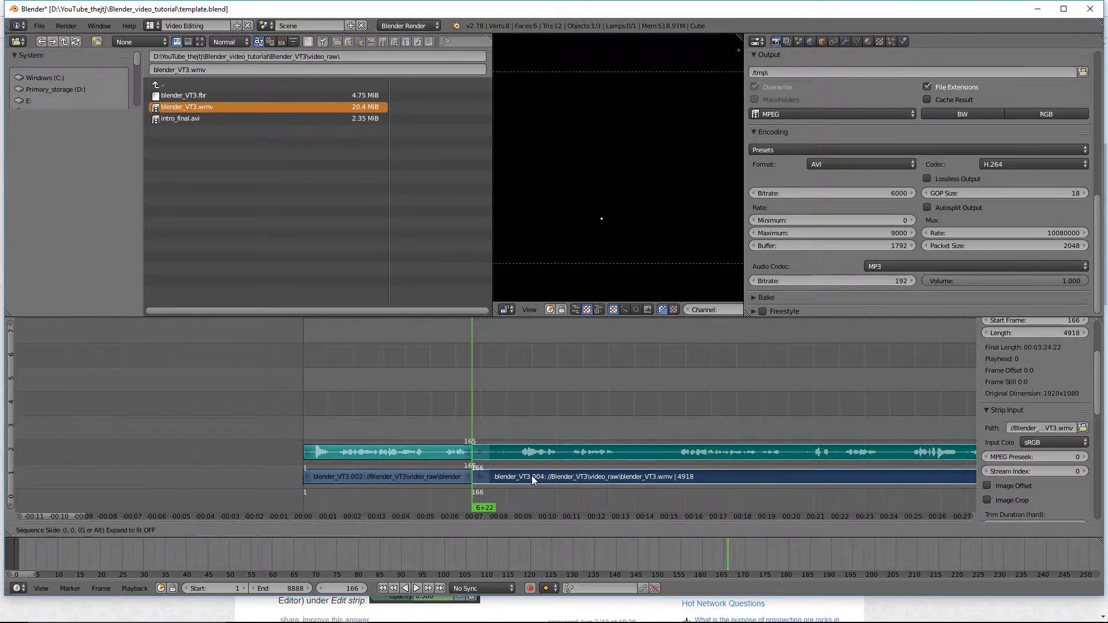
left_click(785, 467)
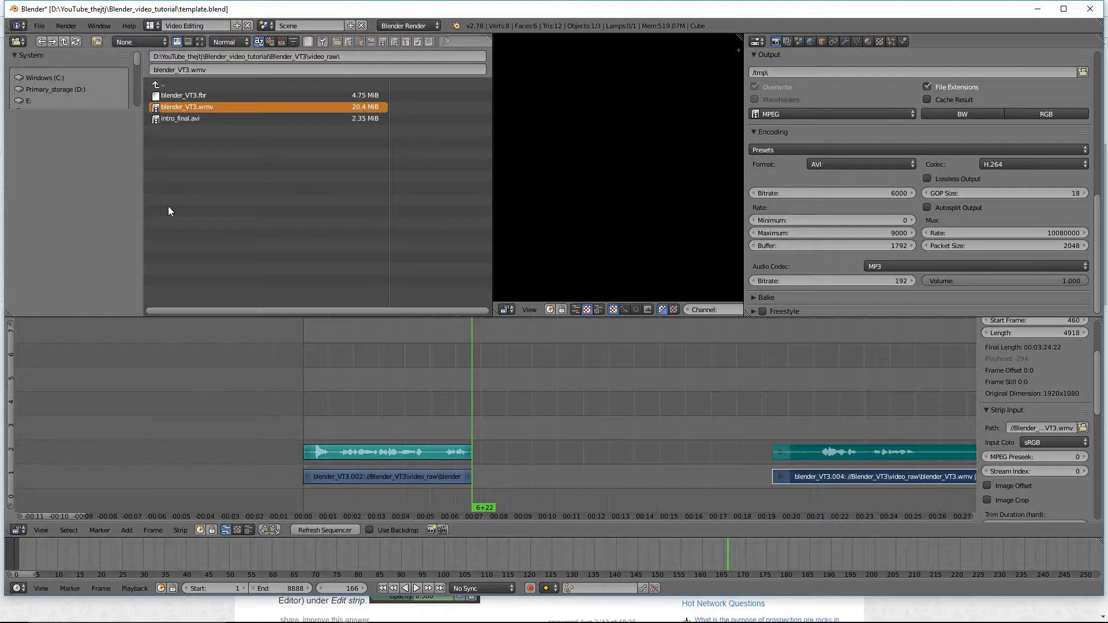
Add intro_final.avi into the gap and place its strips at frame 177.
left_click(156, 120)
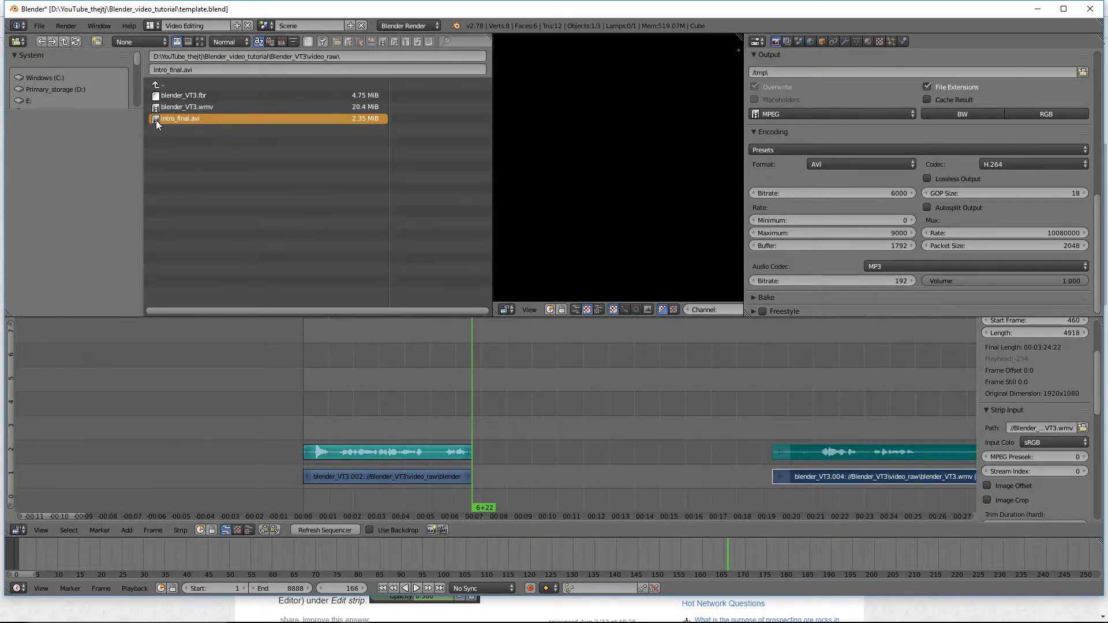
left_click_drag(155, 121, 499, 477)
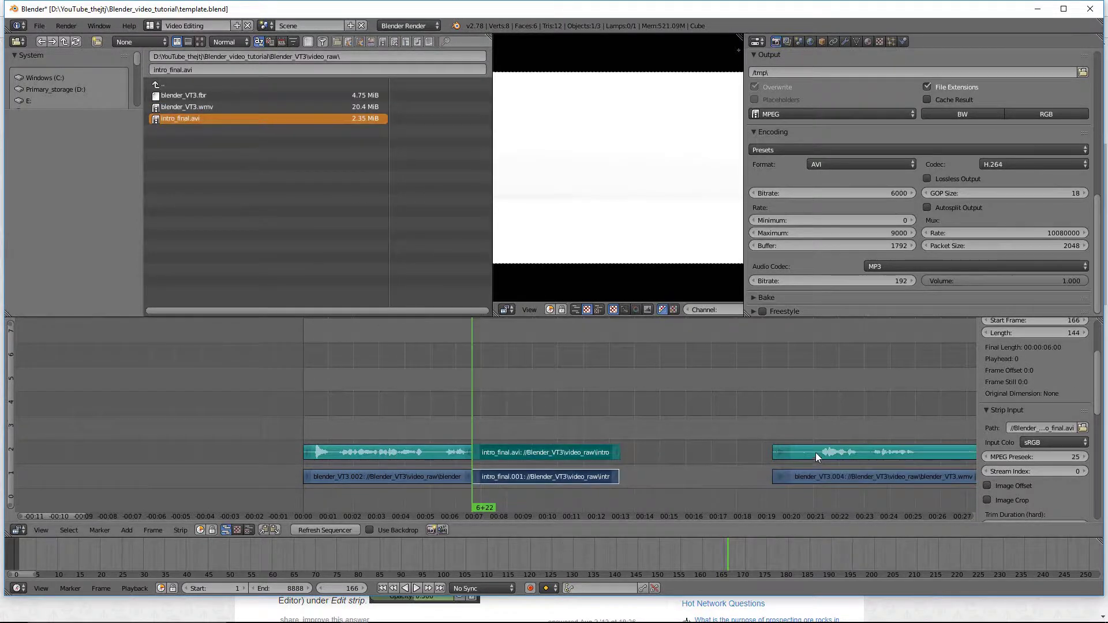
right_click(533, 452)
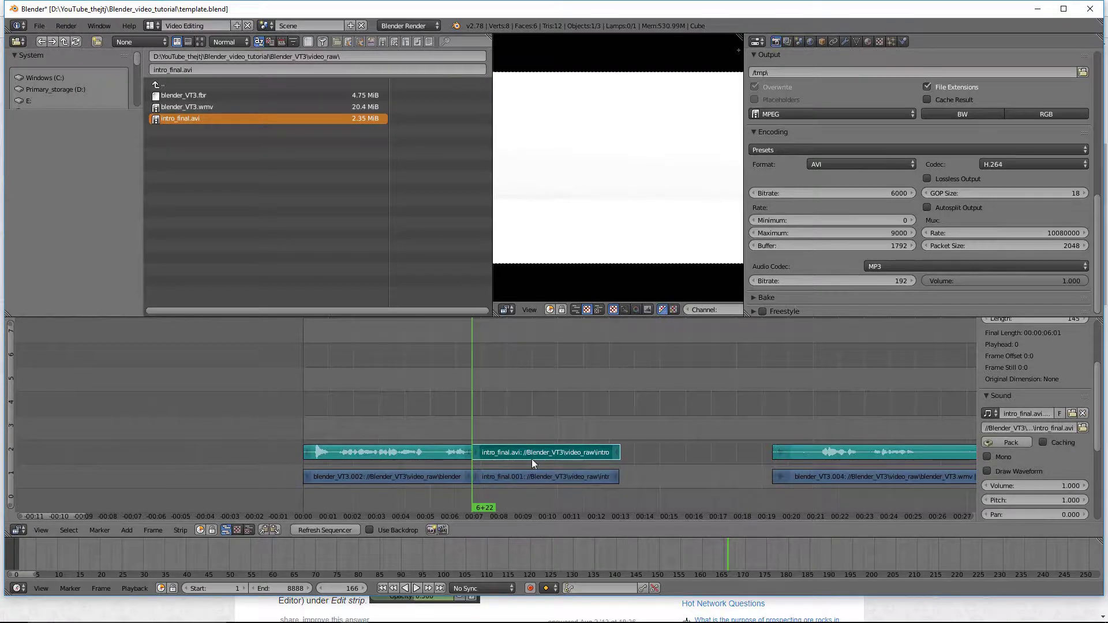
right_click(528, 477, "shift")
key("g")
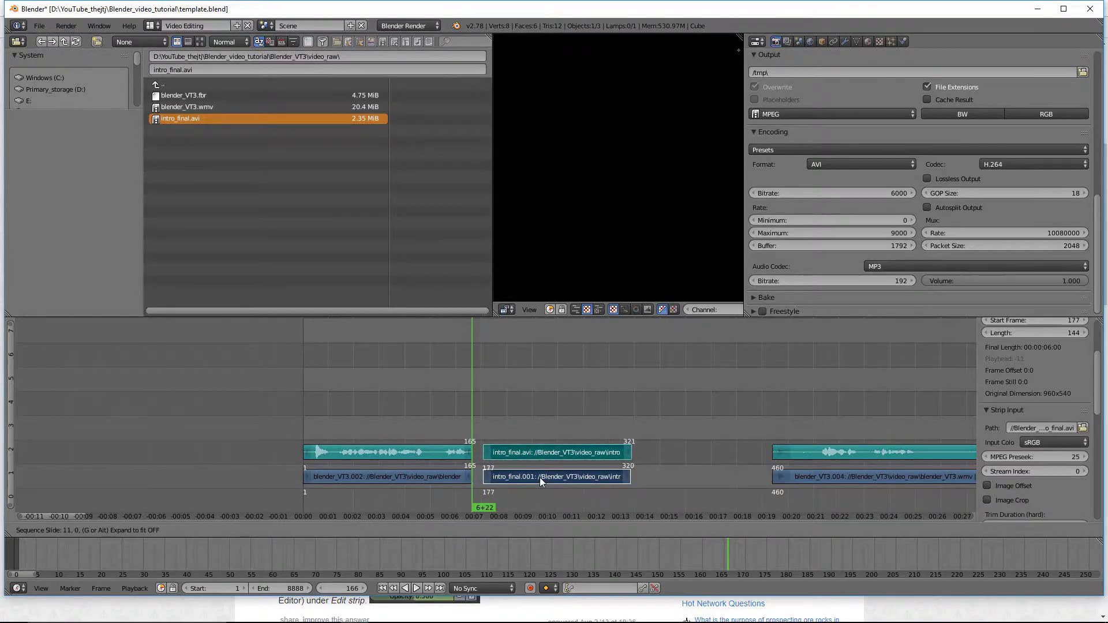
left_click(539, 476)
Preview the intro's start by playing back from frame 160, ending at frame 166.
left_click_drag(543, 425, 468, 452)
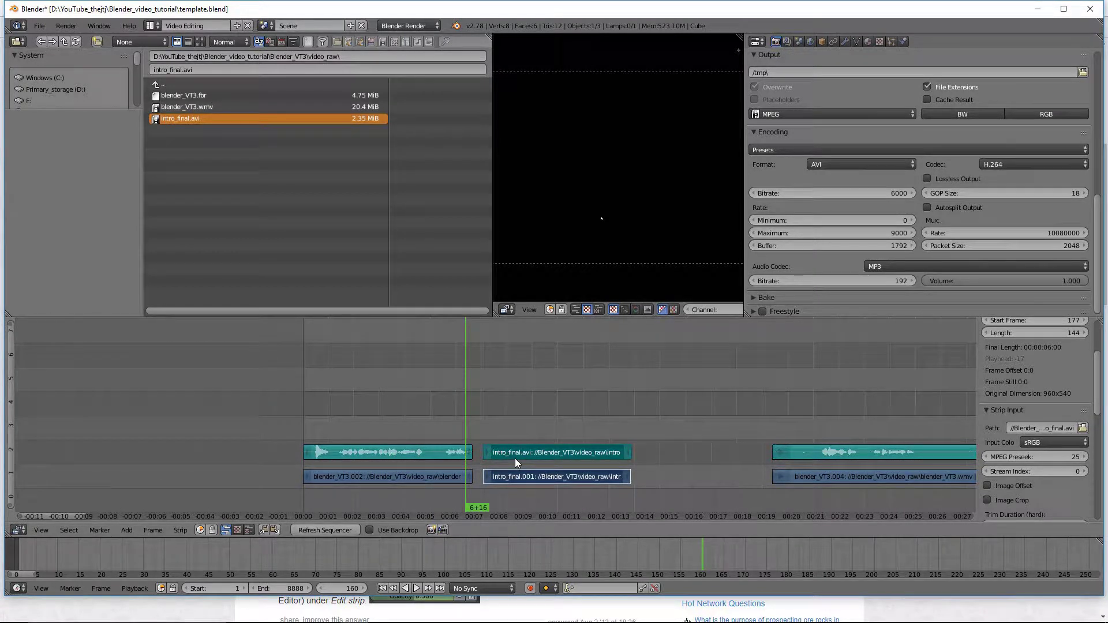
key("alt+a")
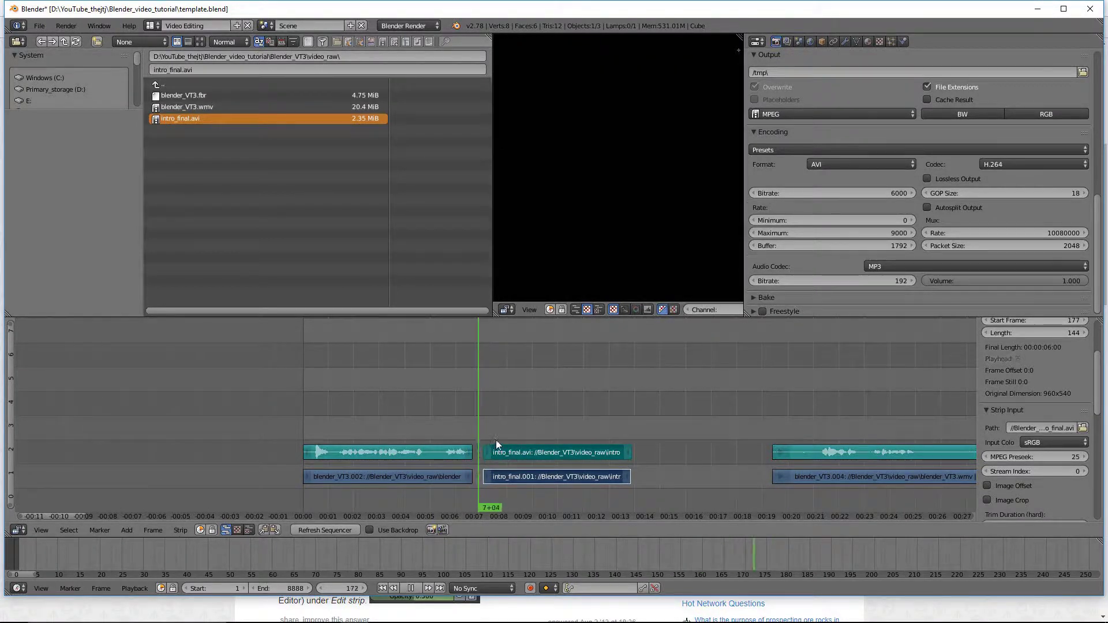
left_click_drag(488, 446, 461, 450)
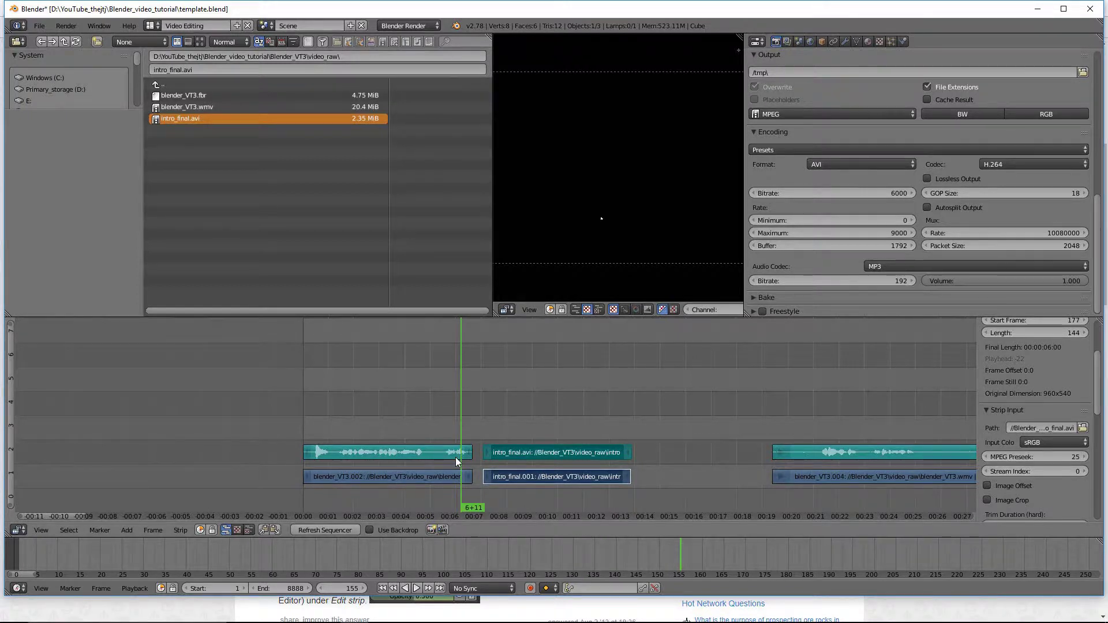
left_click(127, 530)
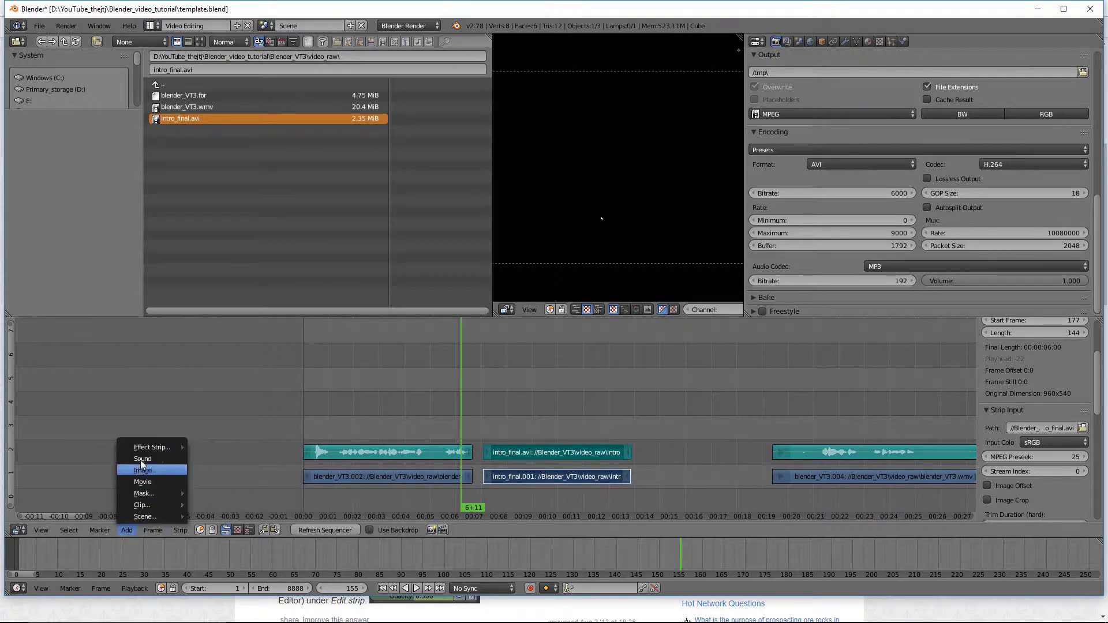
Add a white colour strip at the playhead, frame 155.
mouse_move(142, 449)
left_click(220, 412)
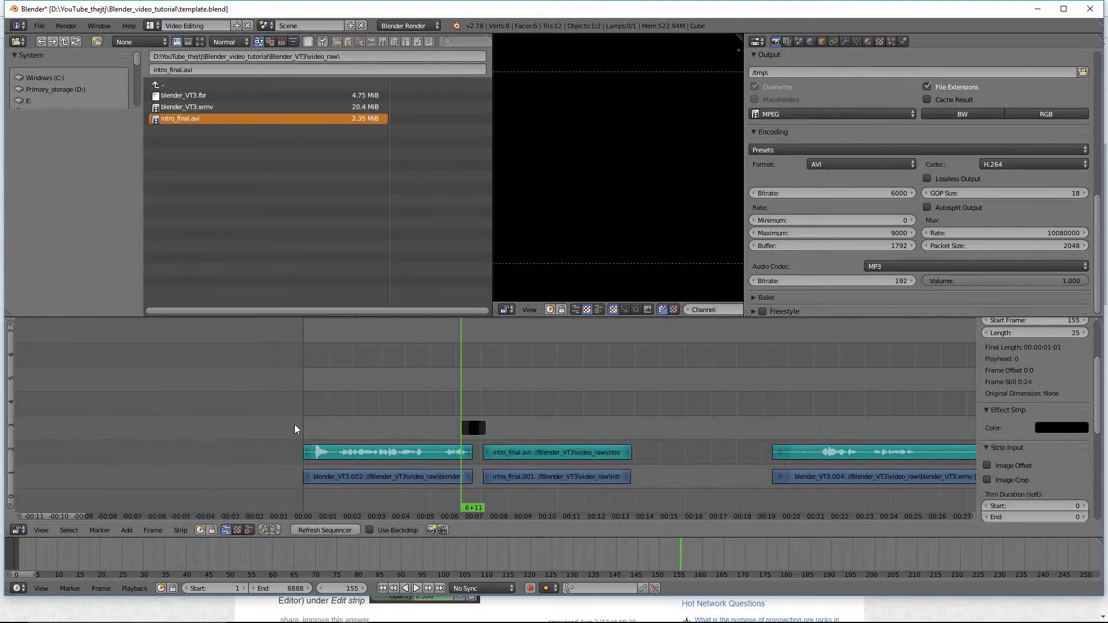
left_click(1058, 429)
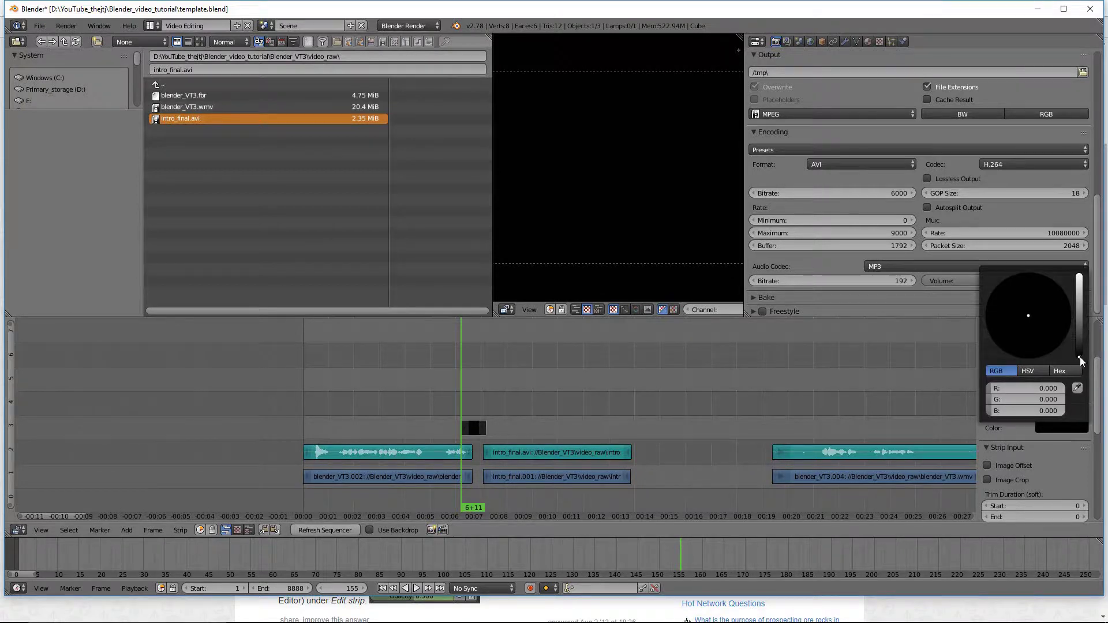
left_click_drag(1079, 356, 1079, 275)
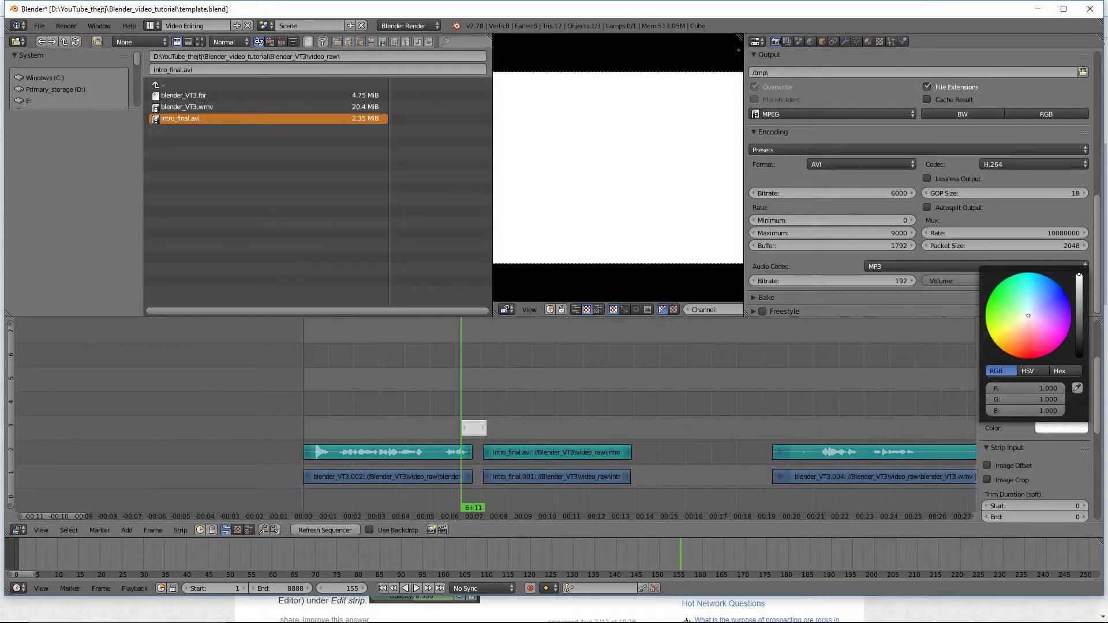
Move the intro_final.001 video and audio strips to start at frame 180.
left_click(589, 414)
right_click(511, 457)
right_click(510, 473)
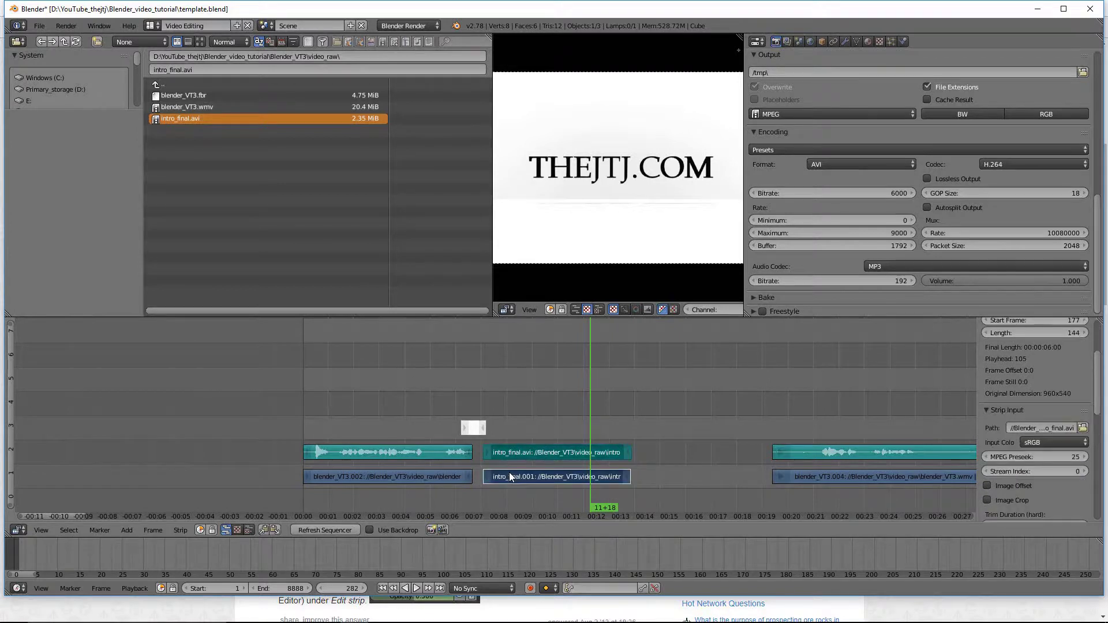
key("g")
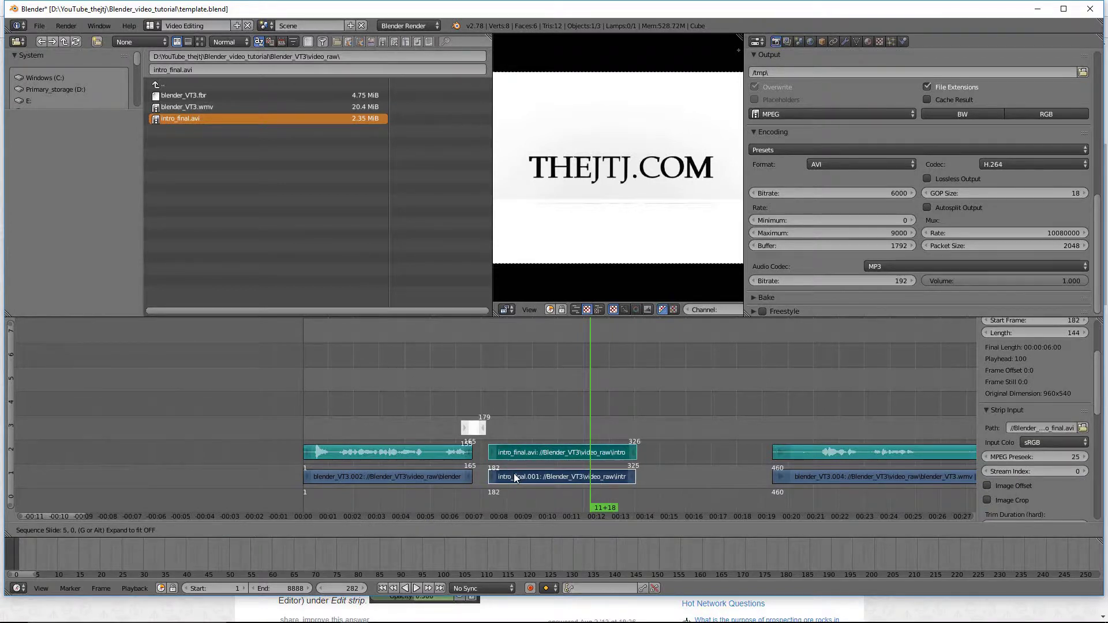
left_click(512, 476)
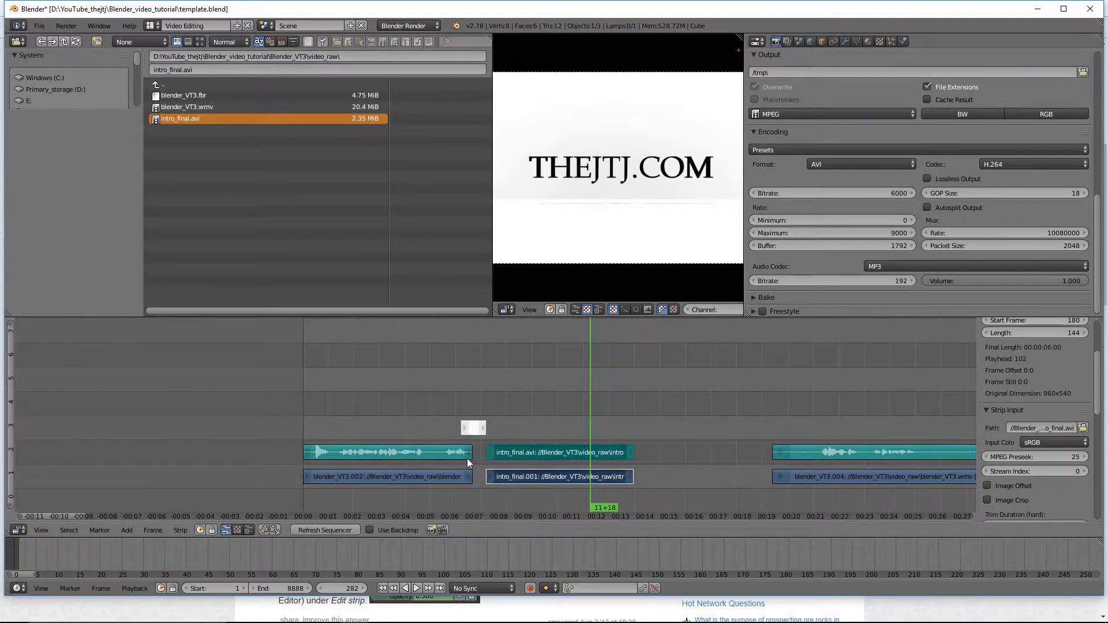
left_click_drag(473, 428, 432, 471)
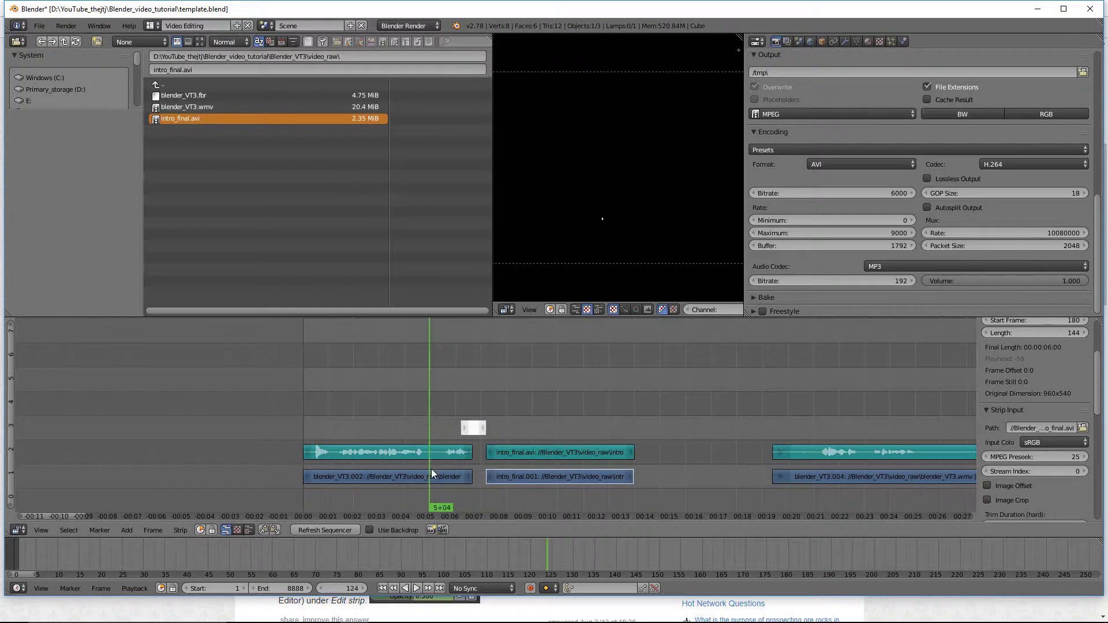
left_click_drag(469, 429, 452, 397)
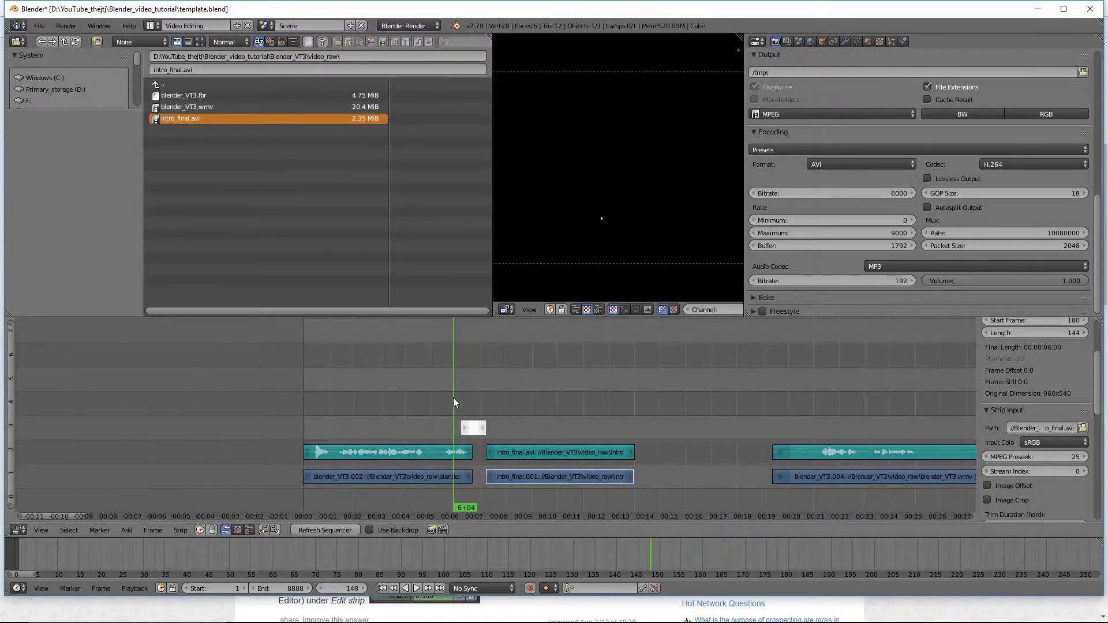
right_click(431, 476)
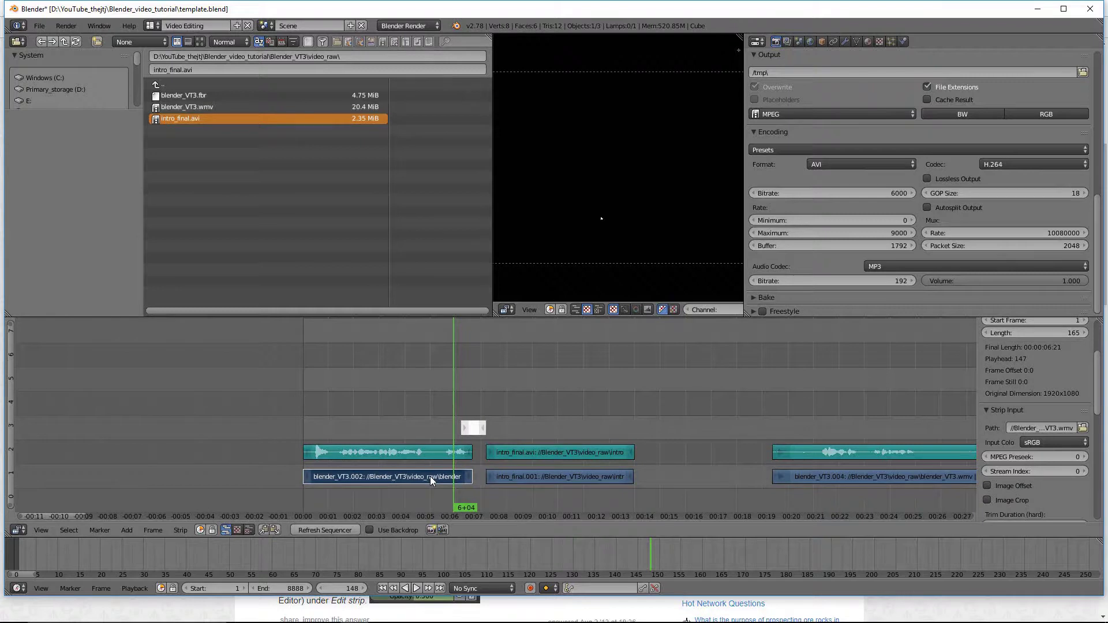
right_click(472, 430)
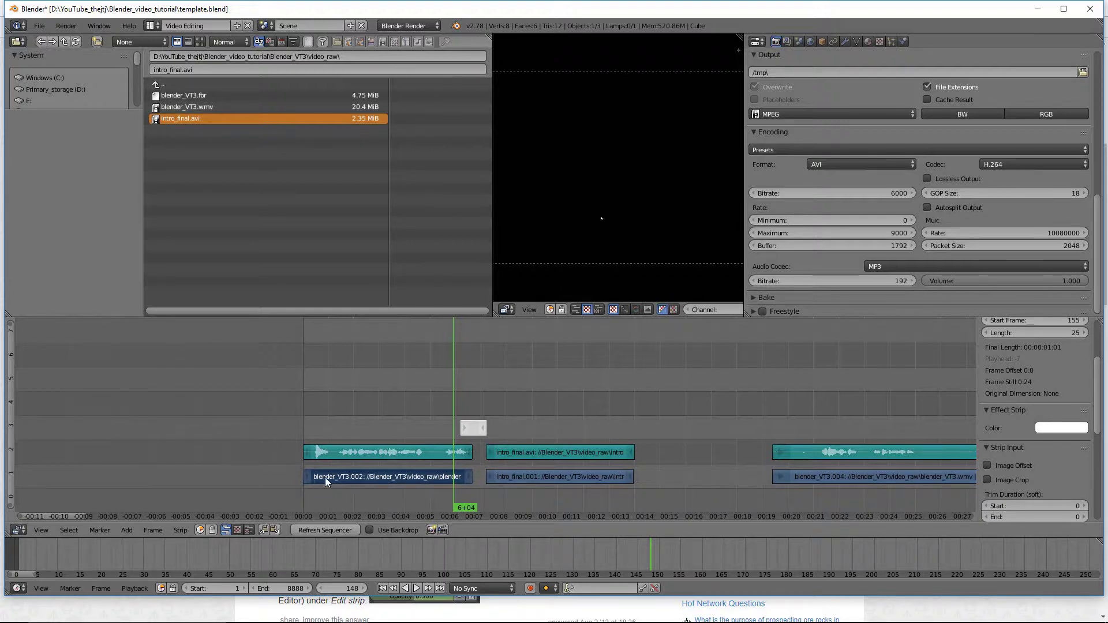
left_click(431, 488)
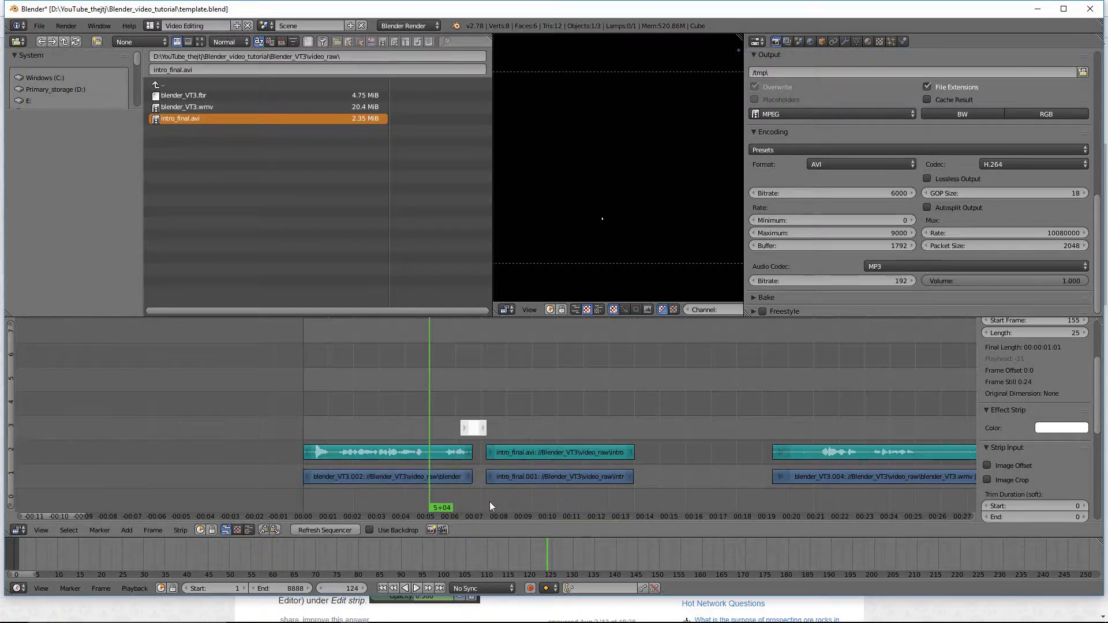
right_click(388, 479)
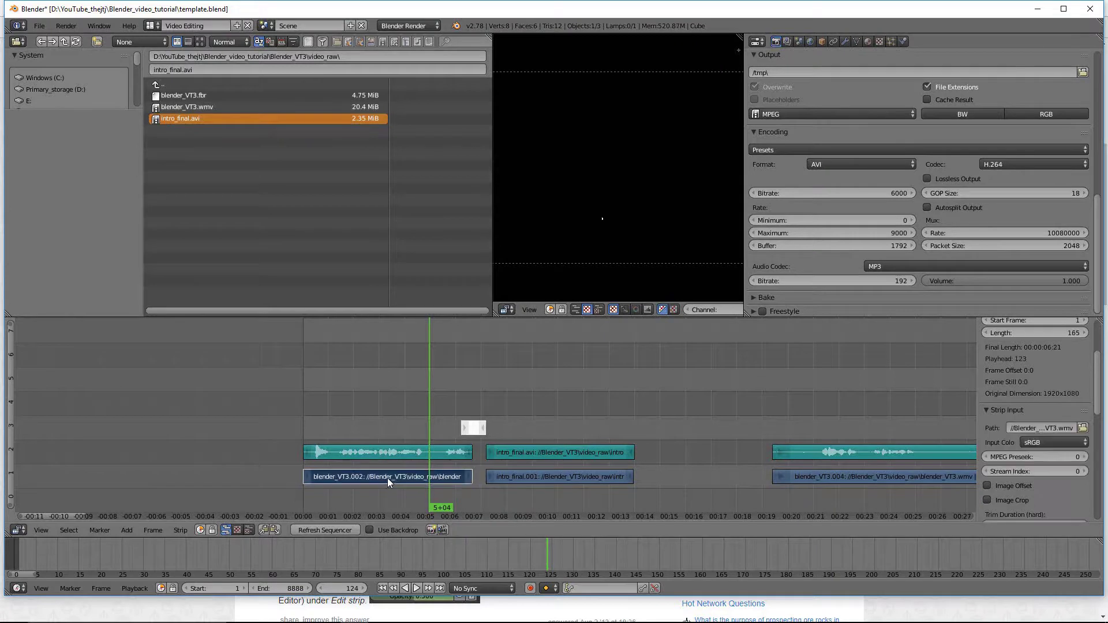
right_click(476, 432)
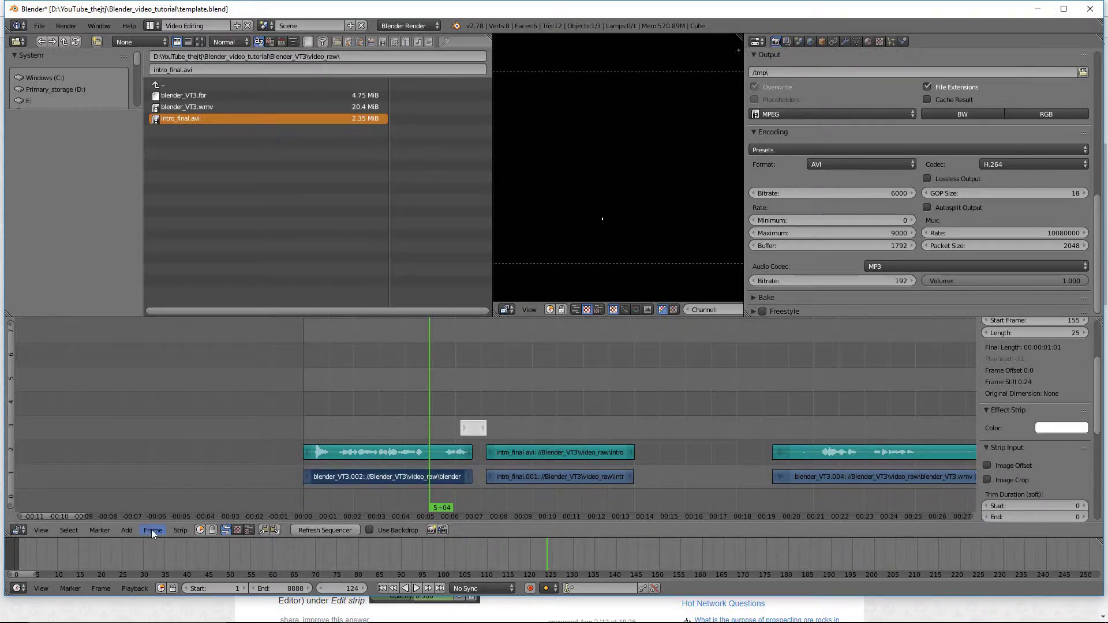
Add a Gamma Cross from blender_VT3.002 into the white strip and preview it from frame 124.
left_click(127, 531)
mouse_move(173, 446)
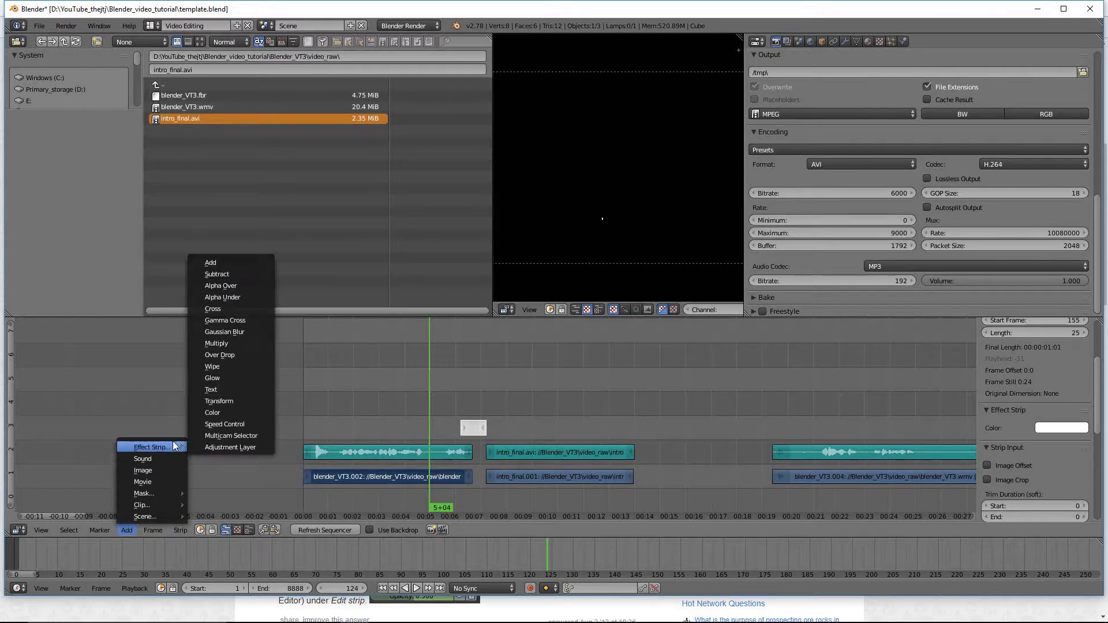
left_click(249, 320)
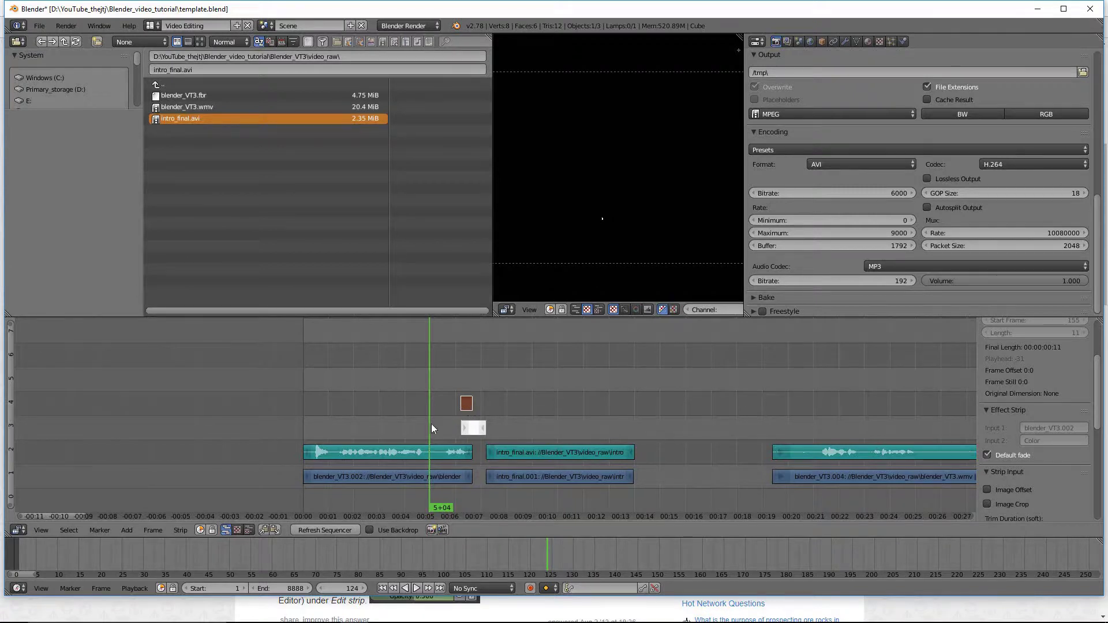
key("alt+a")
left_click_drag(483, 428, 472, 429)
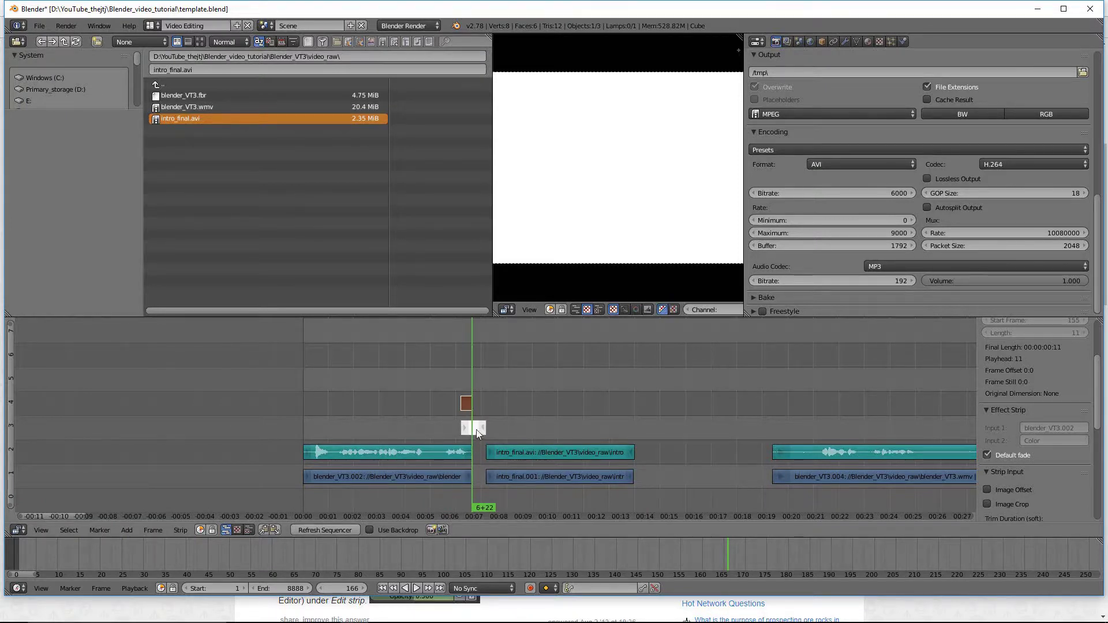
left_click_drag(469, 428, 429, 427)
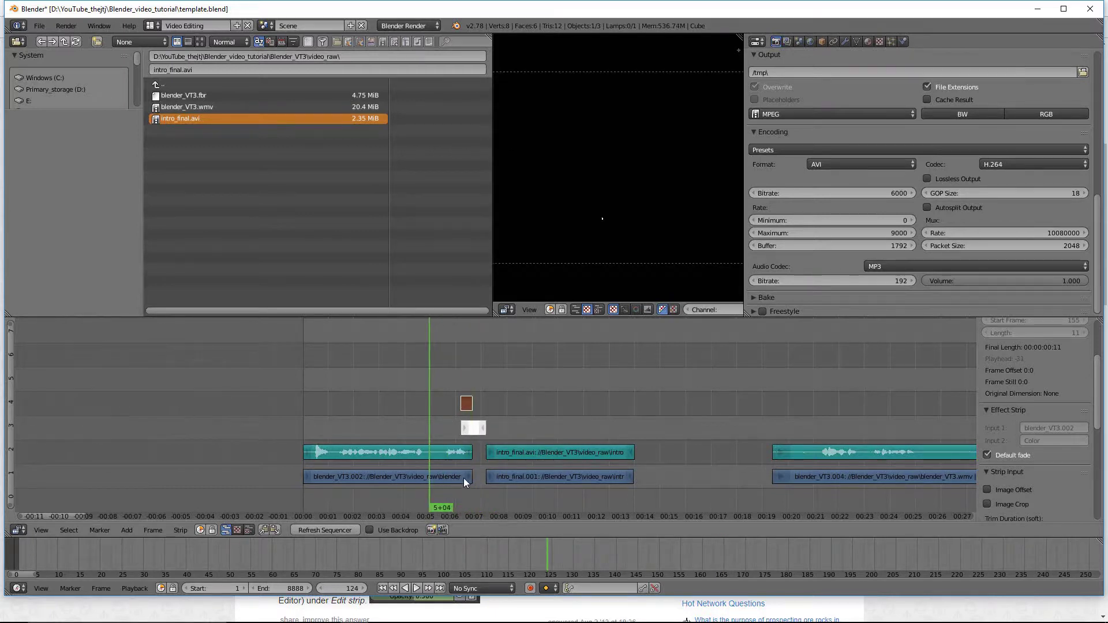
Move the white strip's start one frame left to 154, making it 26 frames, and replay.
key("alt+a")
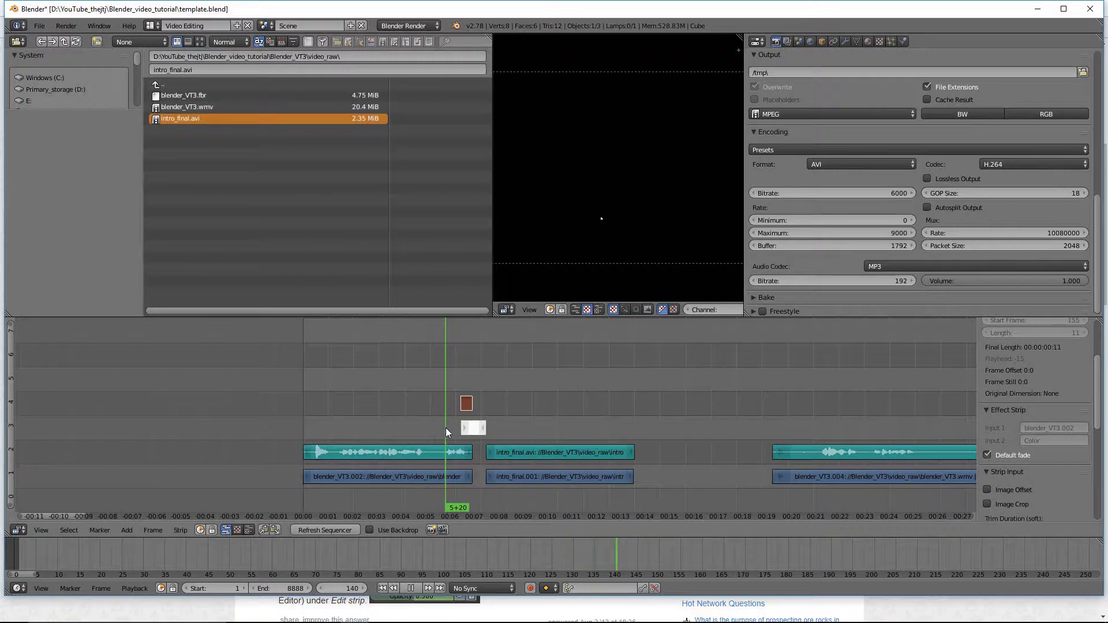
right_click(465, 430)
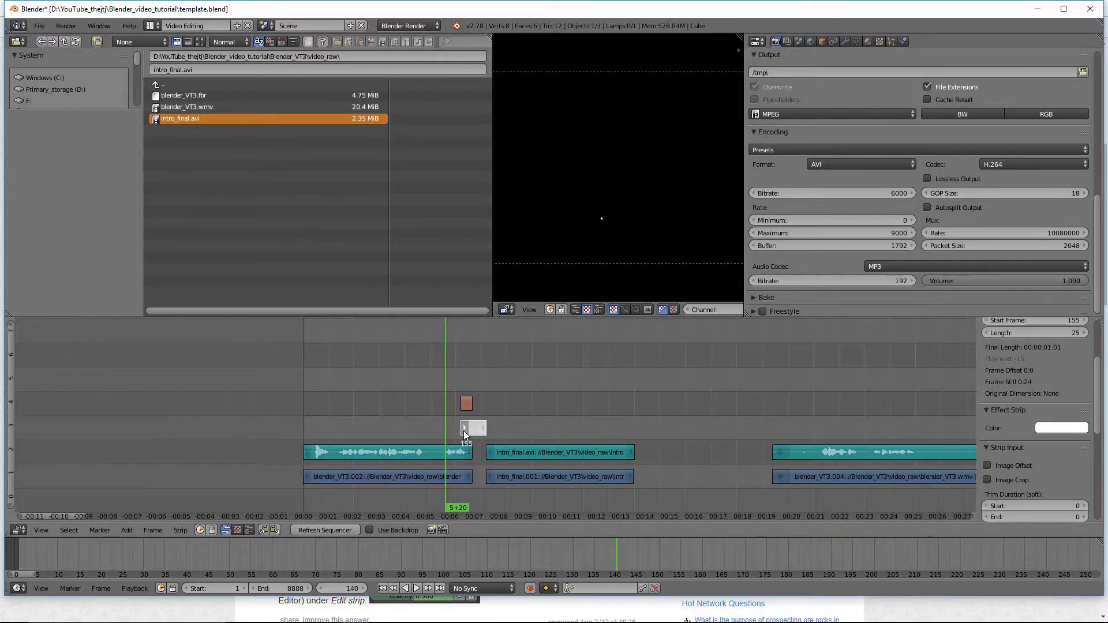
mouse_move(470, 429)
right_mouse_down()
mouse_move(394, 436)
mouse_move(464, 438)
right_mouse_up()
key("alt+a")
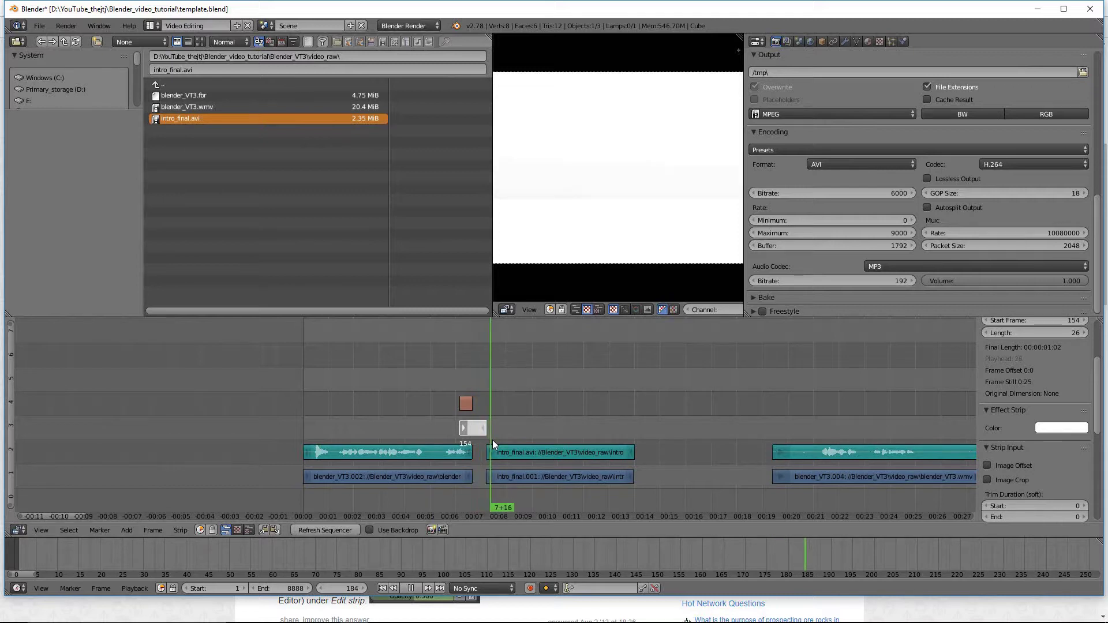
left_click_drag(546, 444, 439, 444)
key("alt+a")
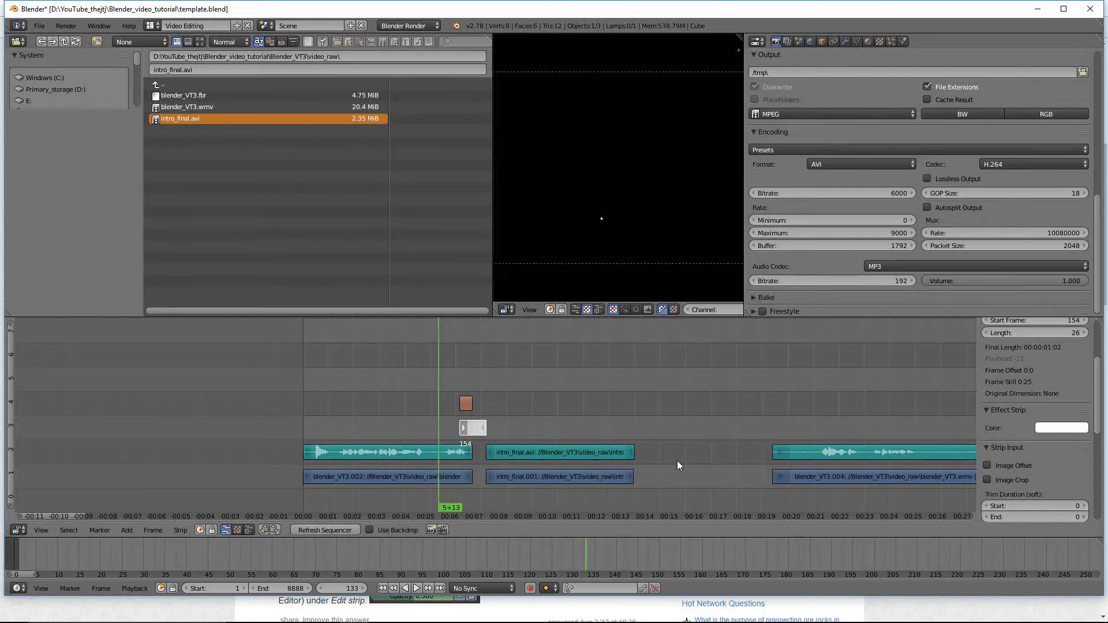
Slide the blender_VT3.004 video and audio strips from frame 460 to 341 and preview.
right_click(806, 452)
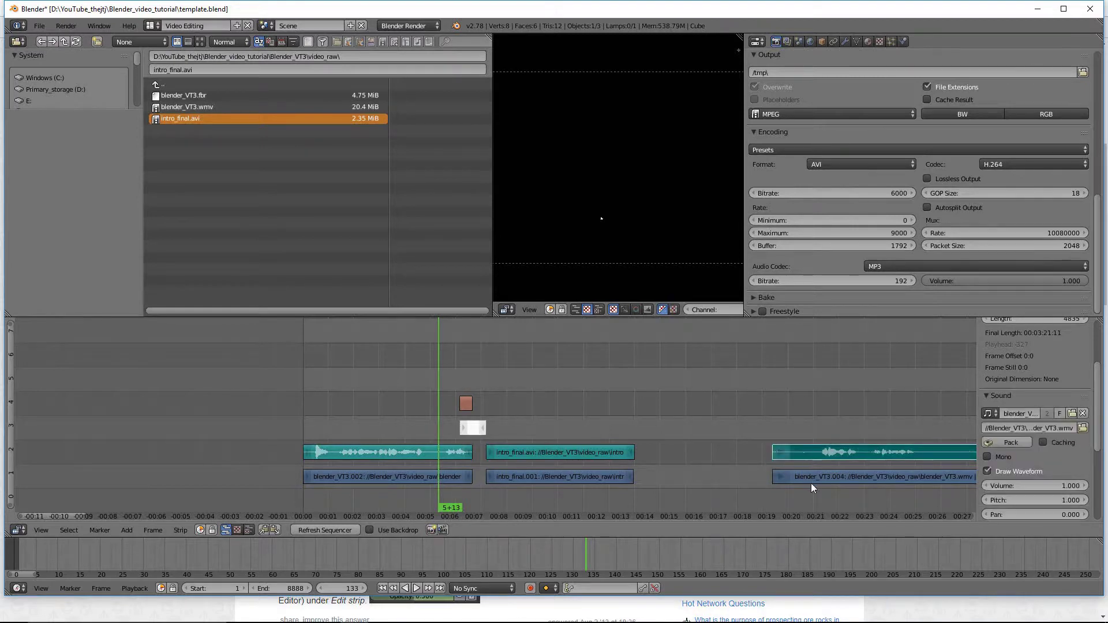
right_click(813, 477)
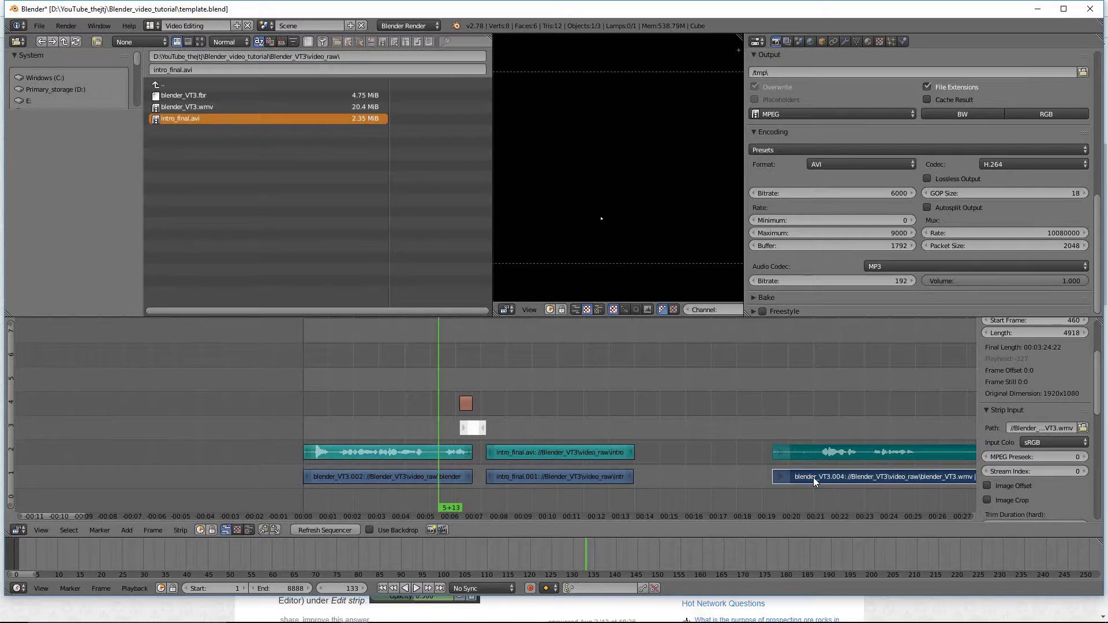
key("g")
left_click(691, 476)
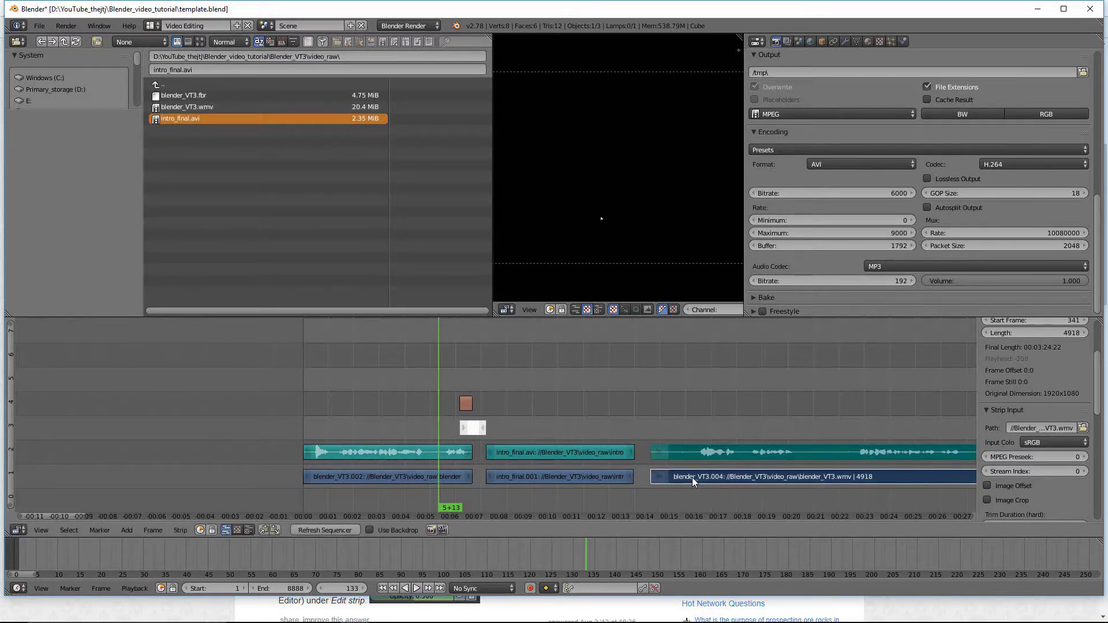
key("alt+a")
left_click_drag(634, 448, 631, 441)
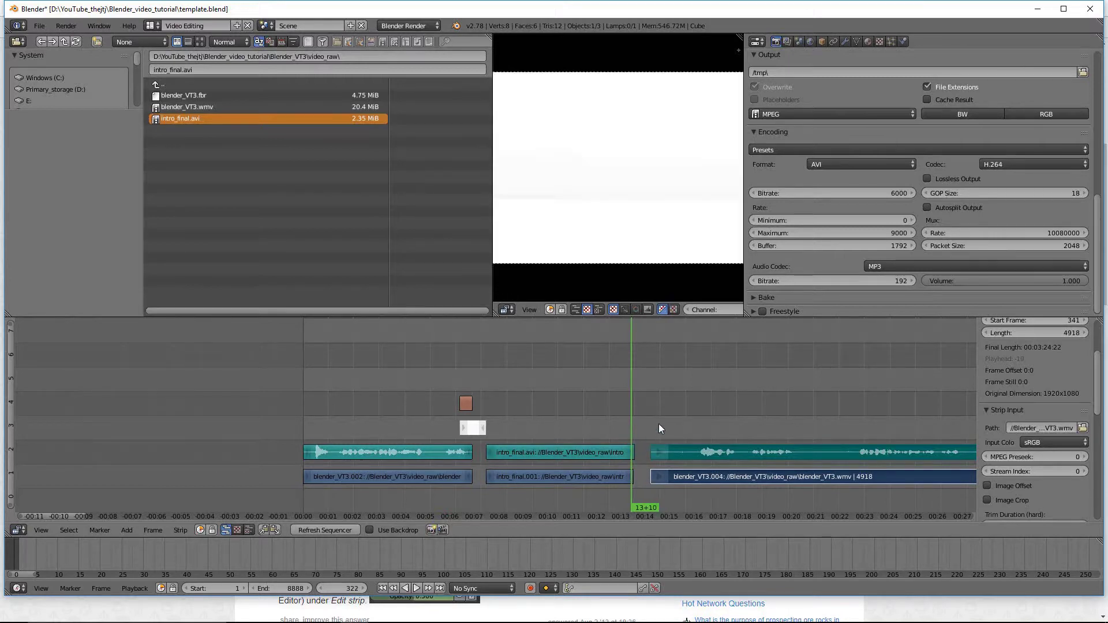
key("alt+a")
Add a white 25-frame colour strip at frame 322, then select it with the screen capture.
left_click(126, 531)
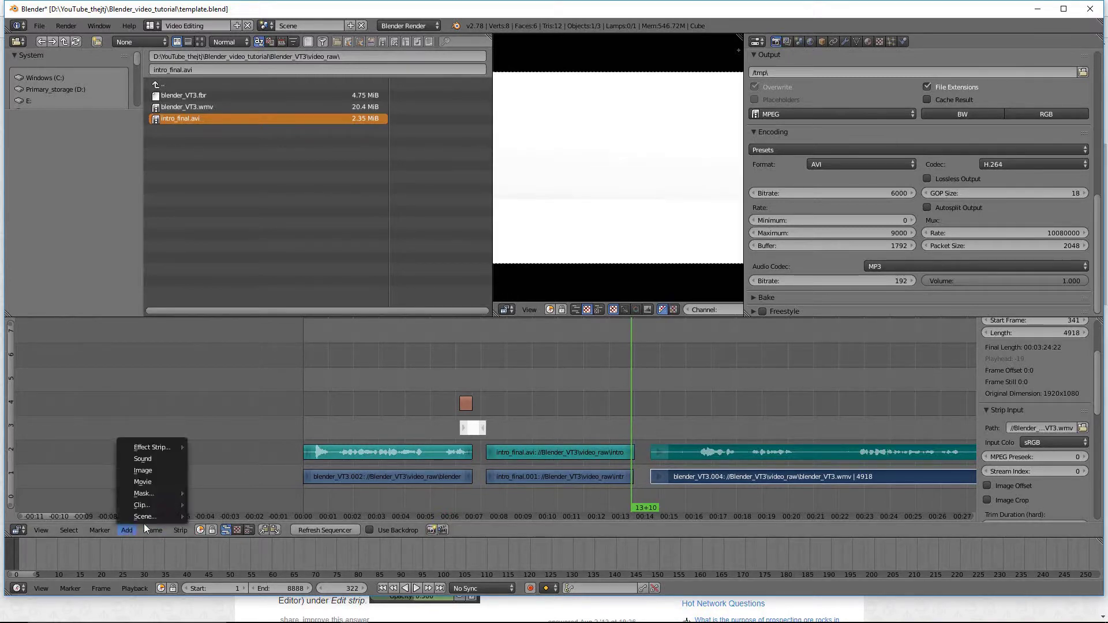
mouse_move(152, 450)
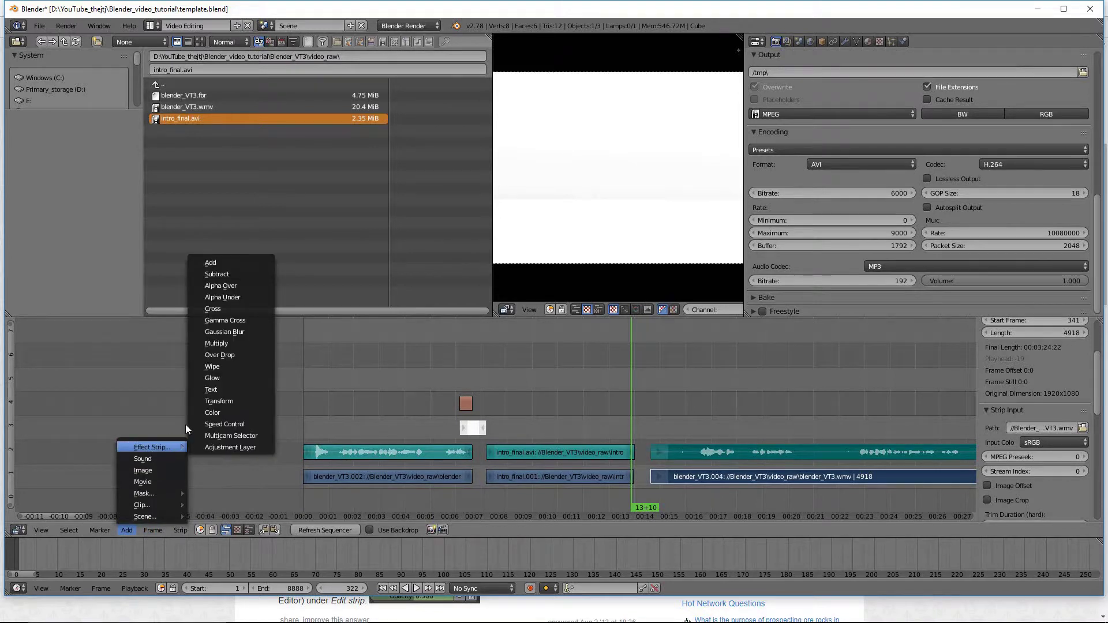
left_click(210, 413)
left_click(1065, 430)
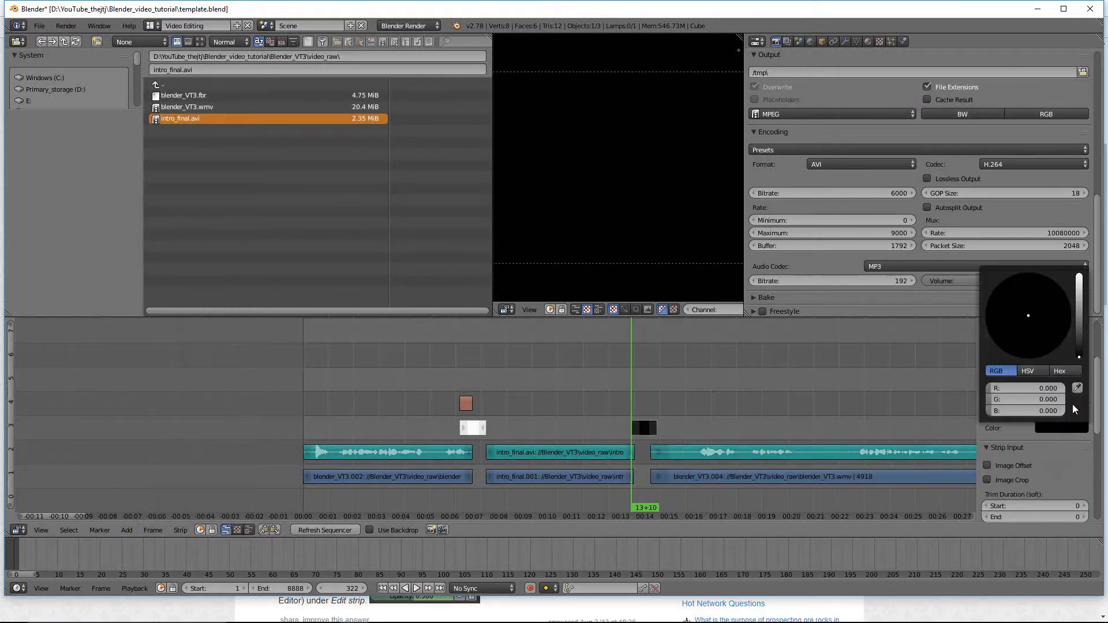
left_click_drag(1083, 355, 1079, 277)
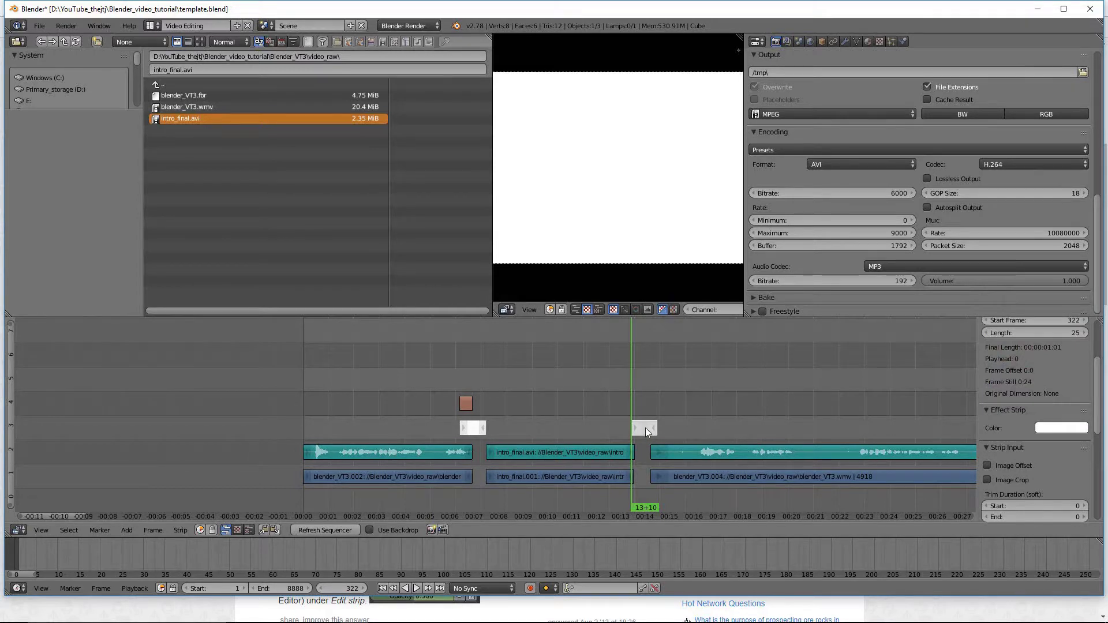
left_click(691, 424)
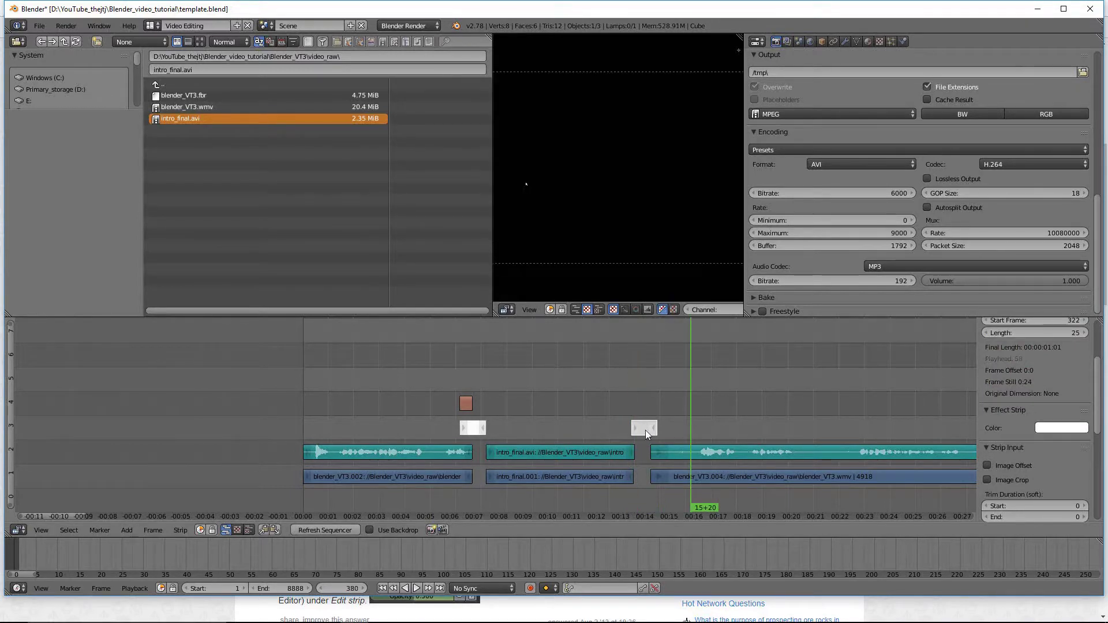
right_click(682, 479)
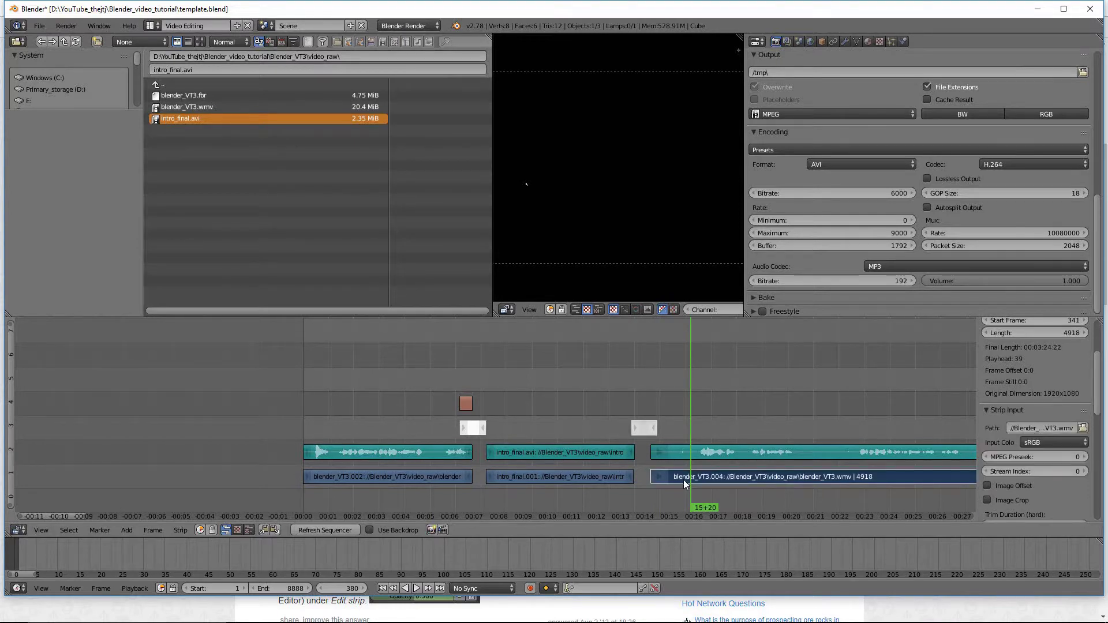
Add a Gamma Cross into blender_VT3.004 and extend the white strip's end to frame 386.
left_click(127, 530)
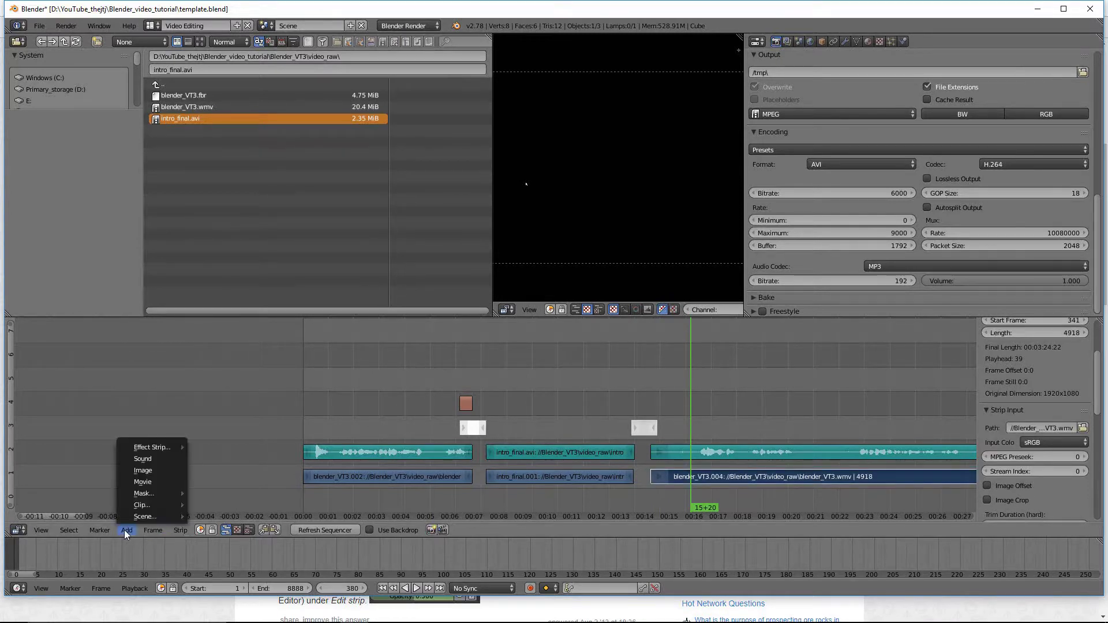
mouse_move(154, 450)
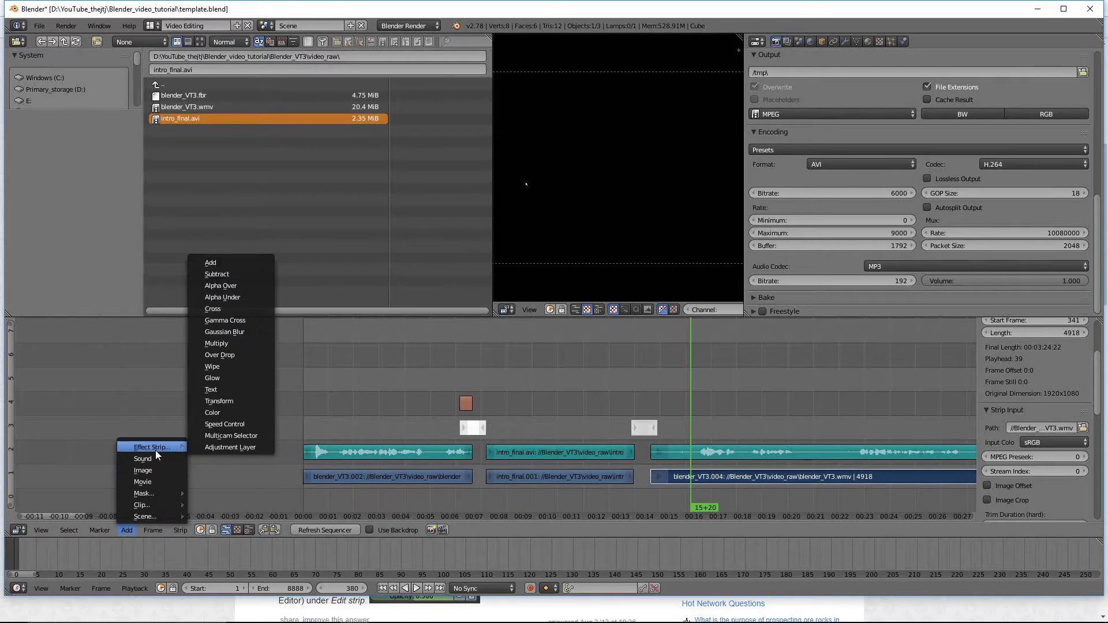
left_click(229, 320)
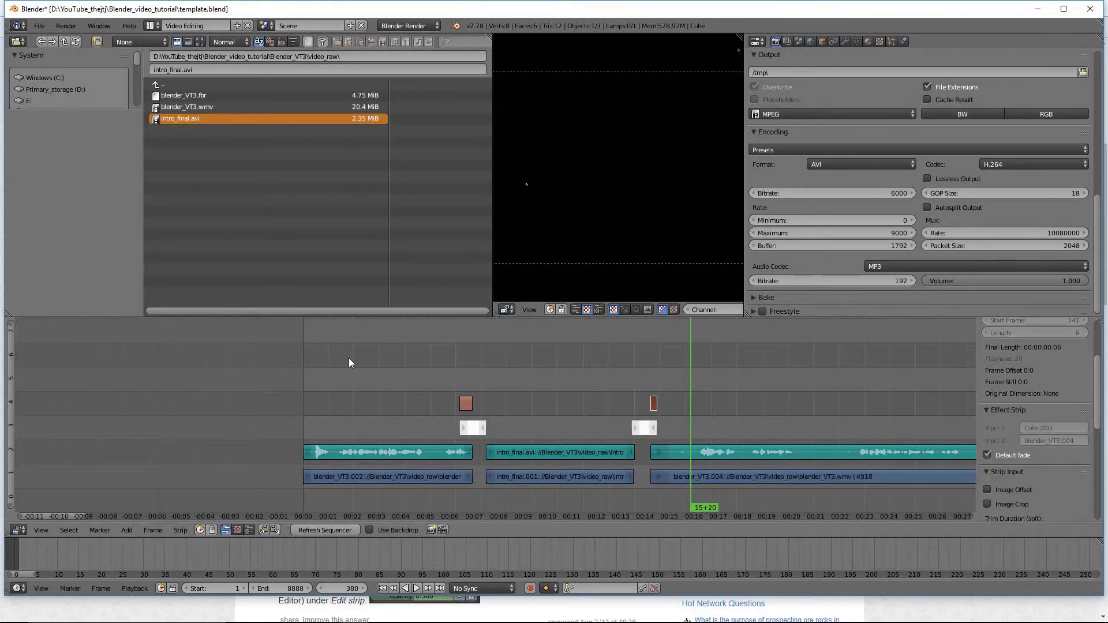
right_click(655, 432)
key("g")
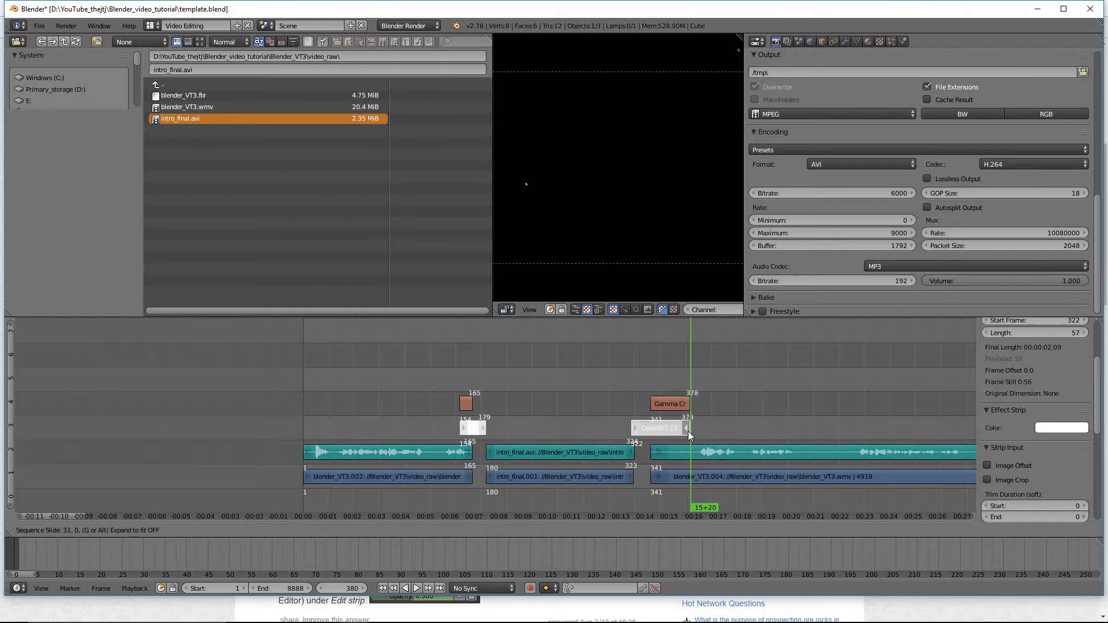
left_click(695, 434)
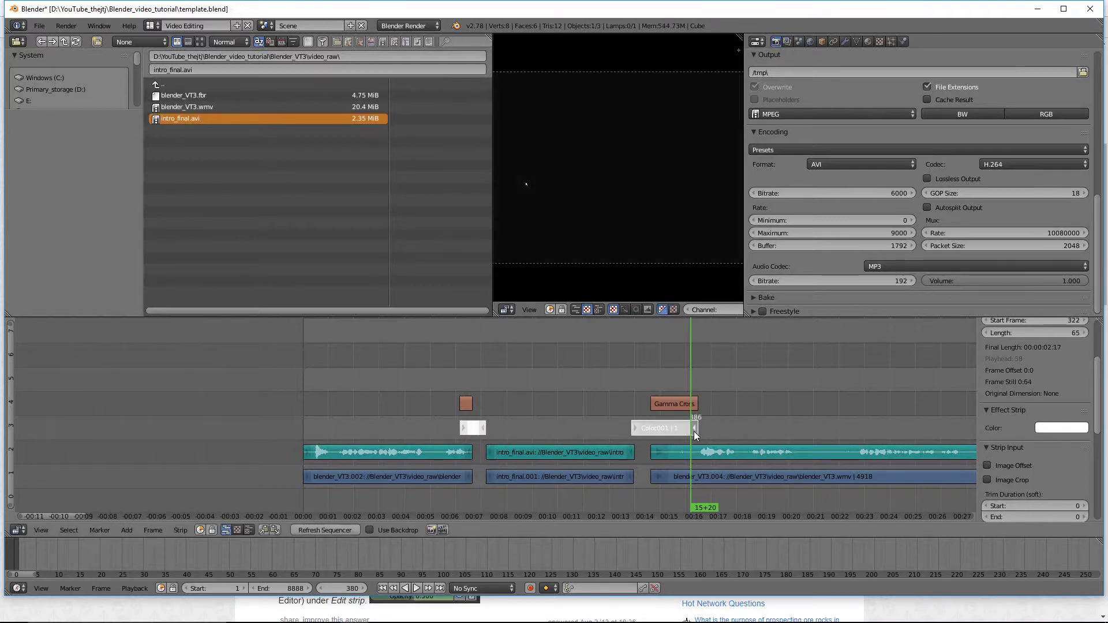
Play the sequence back from the intro to review the new transition.
left_click(631, 379)
key("alt+a")
left_click_drag(619, 379, 389, 407)
left_click(411, 588)
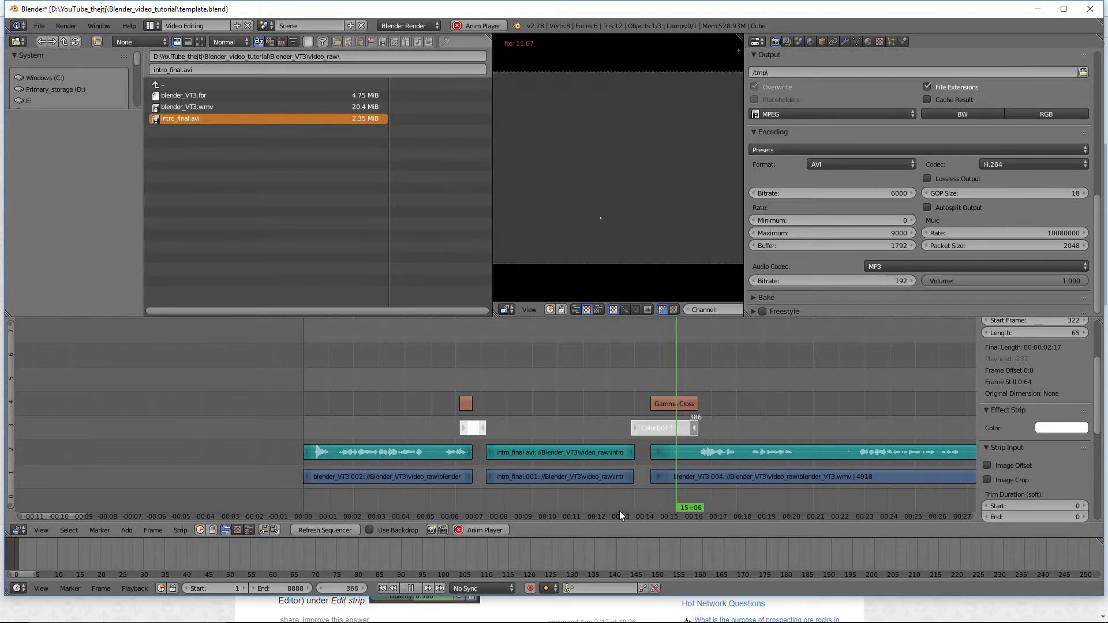
left_click(411, 588)
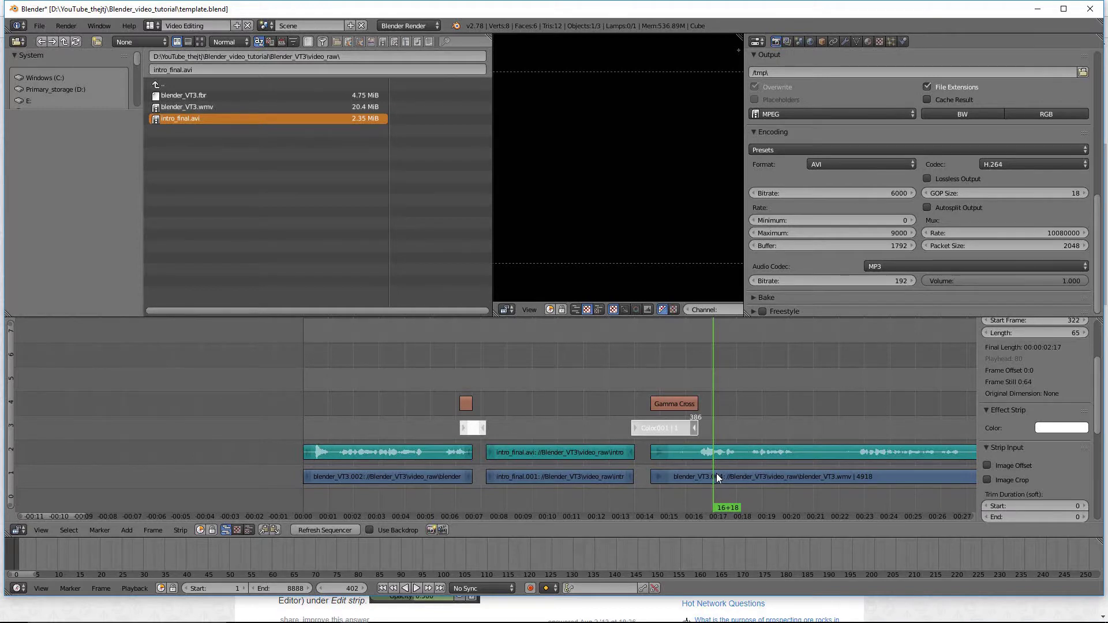
Zoom out and place the playhead at the screen capture's last frame, 5174.
scroll(716, 474, "down", 10)
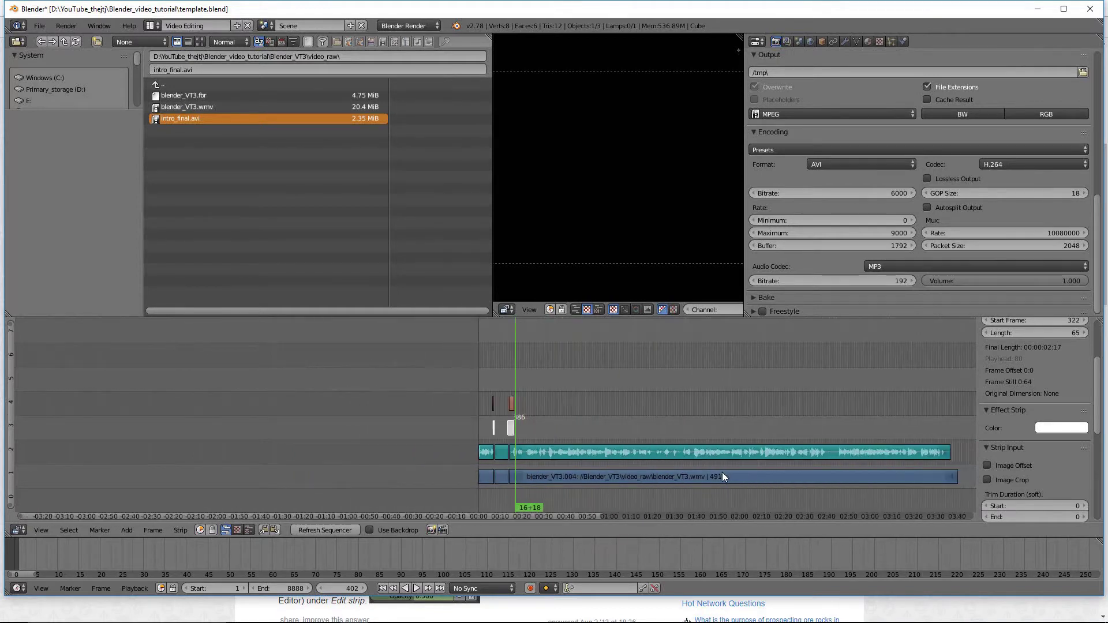
scroll(722, 473, "down", 3)
left_click_drag(786, 442, 664, 462)
middle_click_drag(664, 461, 879, 427, "ctrl")
left_click(889, 436)
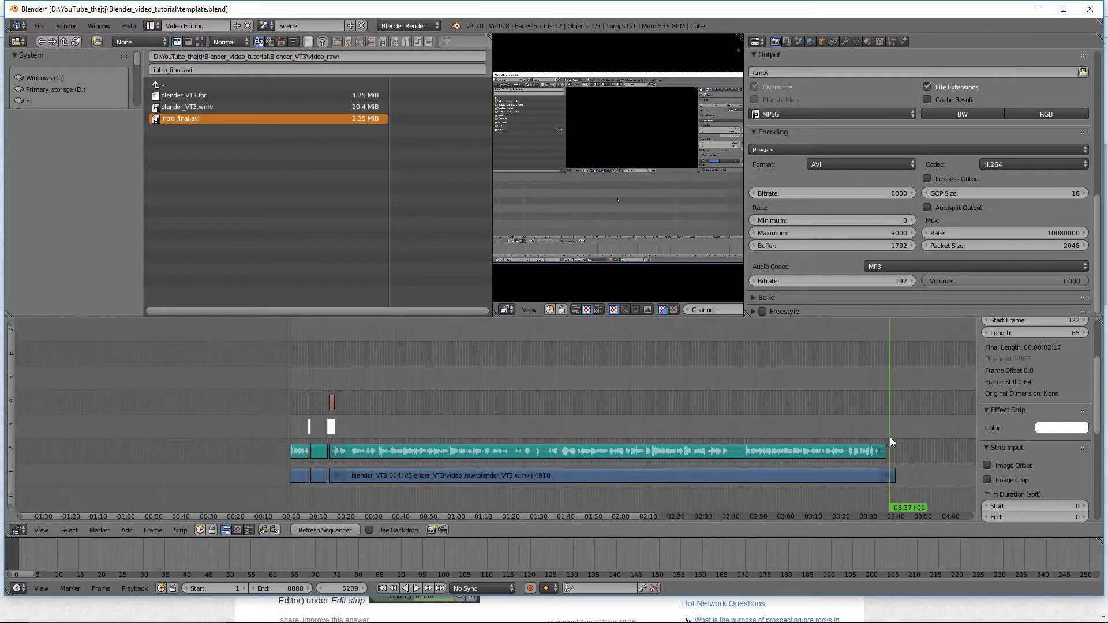
left_click_drag(890, 437, 885, 439)
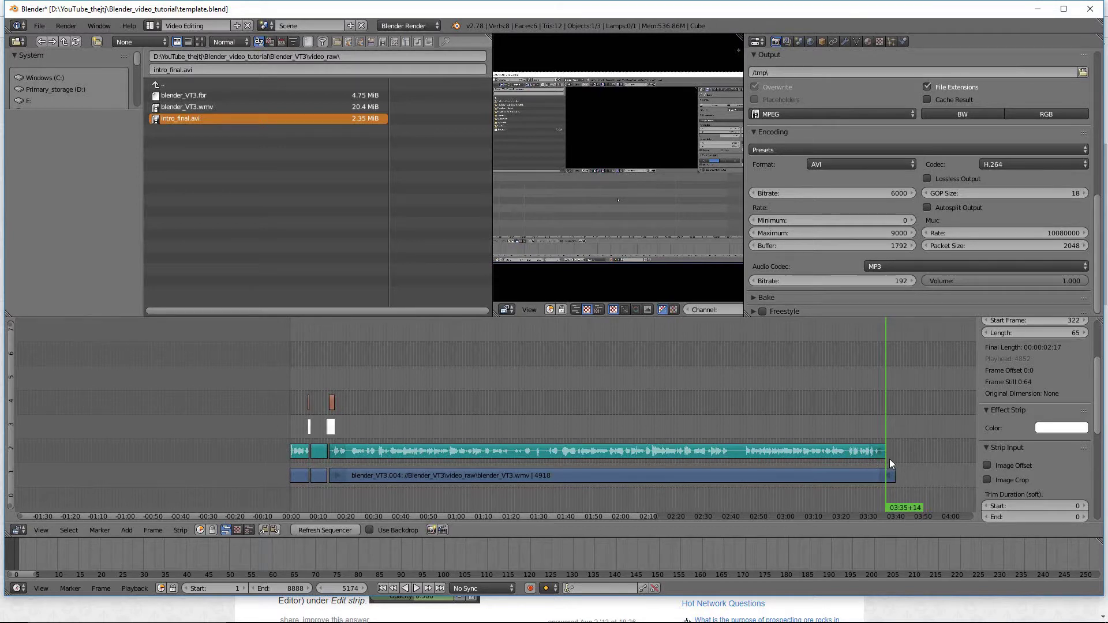
Add a black colour strip, Color002, at frame 5174 and extend it to 139 frames.
left_click(127, 530)
mouse_move(174, 448)
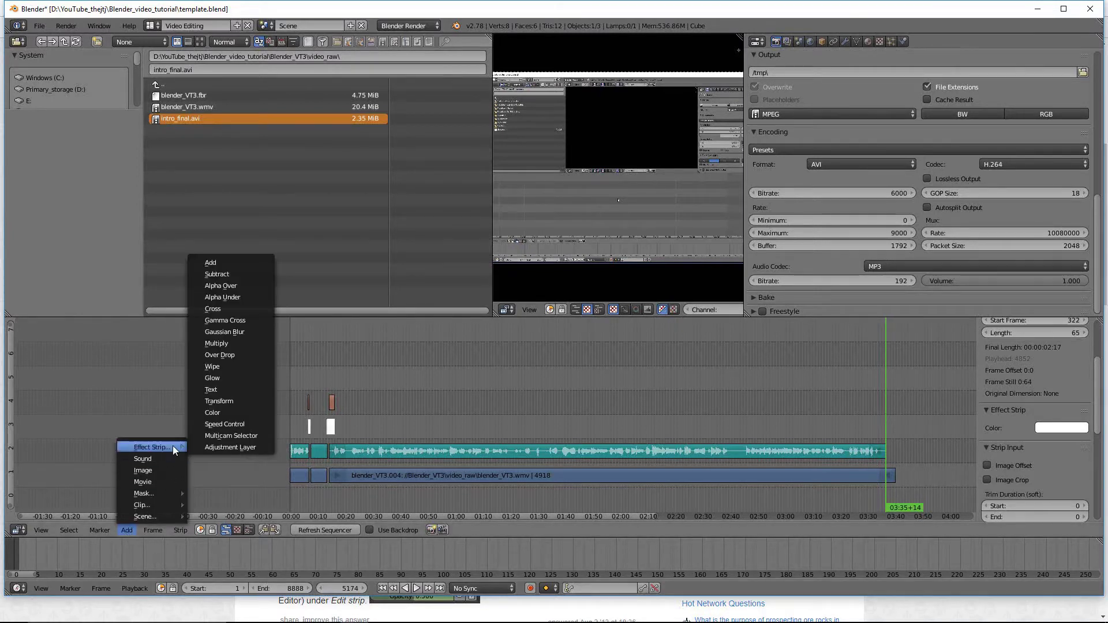
left_click(223, 414)
scroll(837, 451, "up", 2)
middle_click_drag(933, 423, 689, 425)
scroll(777, 436, "up", 2)
scroll(706, 428, "up", 1)
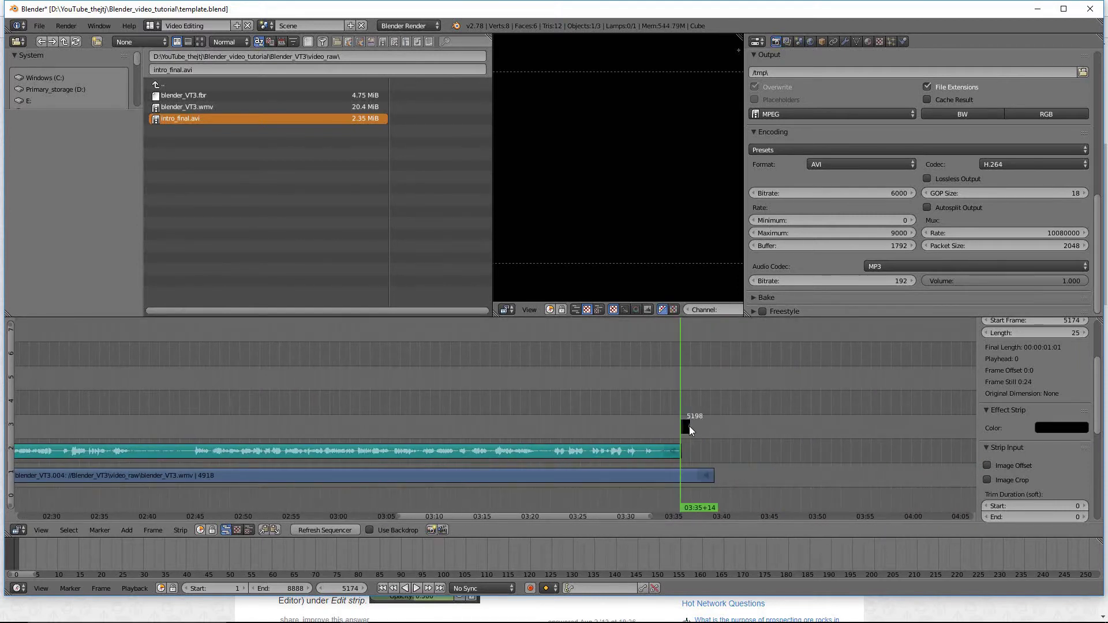
key("g")
left_click(735, 429)
Play the ending just before the capture finishes, then select the screen capture strip.
mouse_move(669, 441)
left_mouse_down()
mouse_move(654, 425)
mouse_move(677, 424)
left_mouse_up()
key("alt+a")
right_click(660, 476)
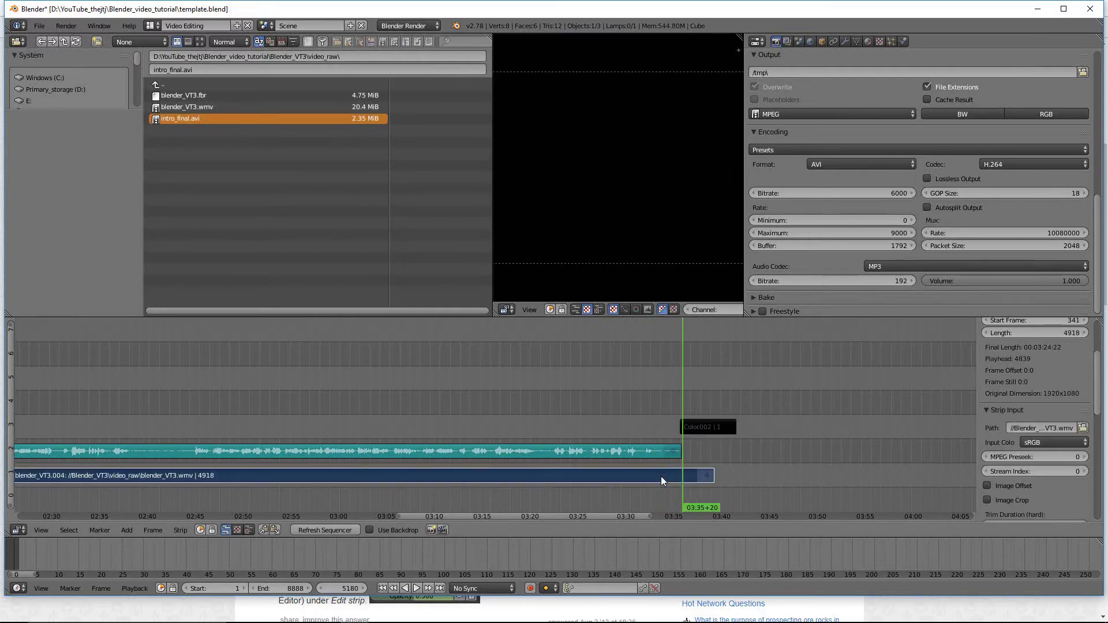
Add a Gamma Cross from blender_VT3.004 into the black Color002 strip, then scrub past the fade.
right_click(705, 428)
left_click(128, 530)
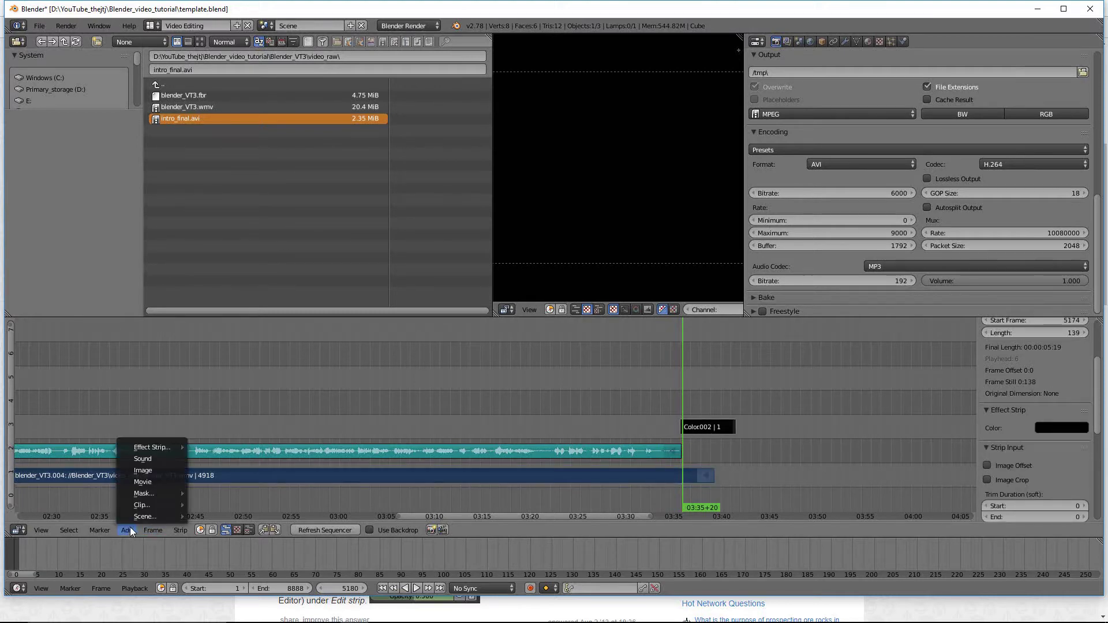
mouse_move(164, 444)
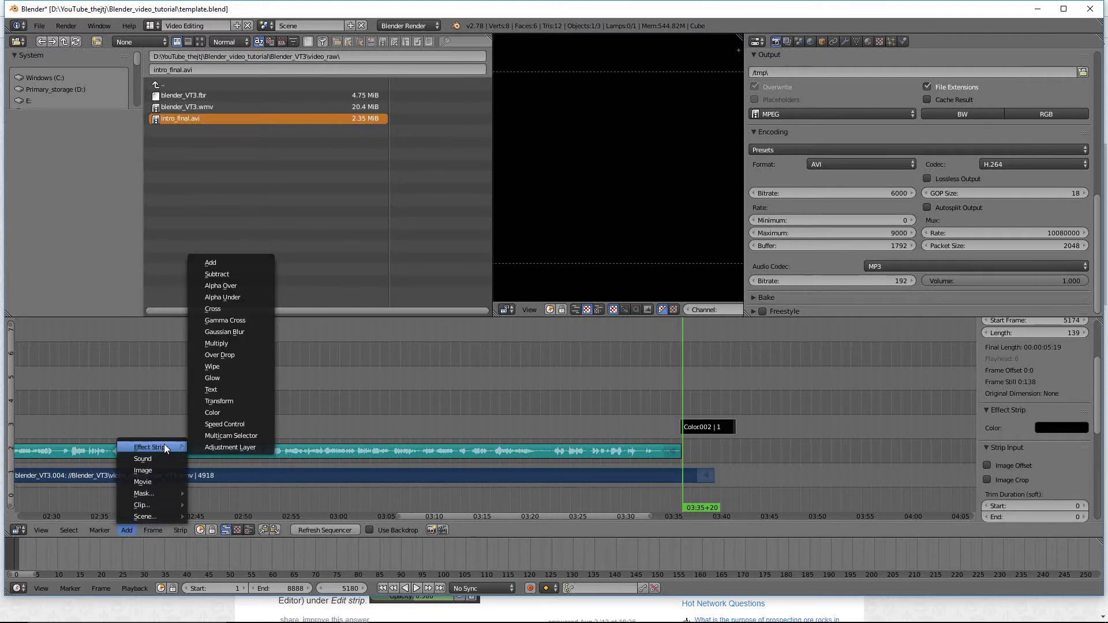
left_click(254, 321)
key("shift+alt+a")
left_click_drag(691, 425, 725, 429)
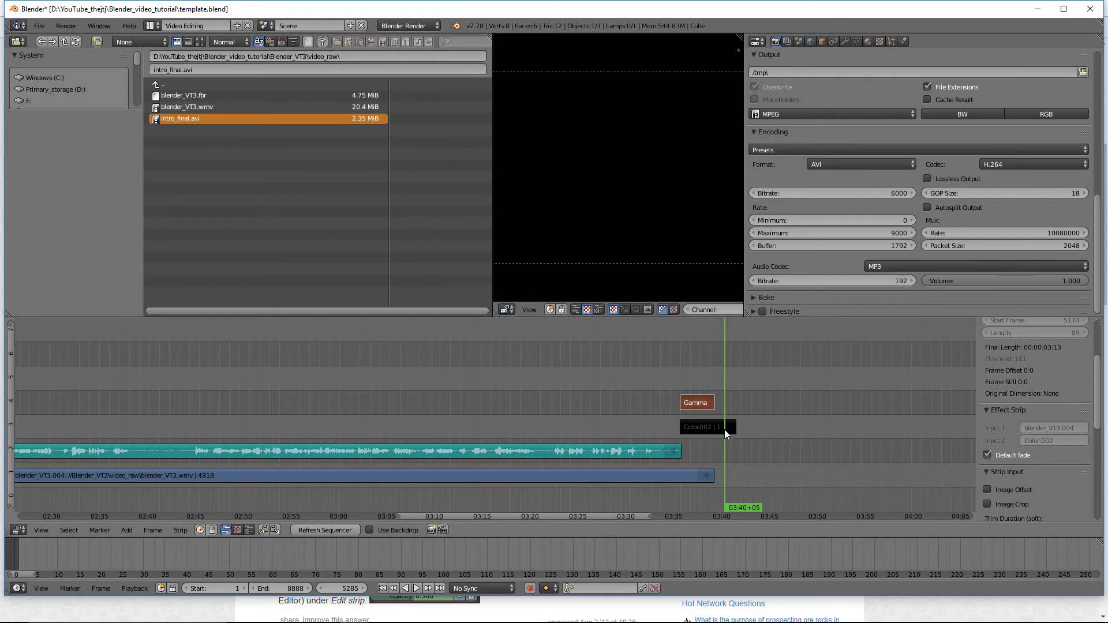
Set the Timeline end frame to 5285.
left_click(298, 590)
type("5285")
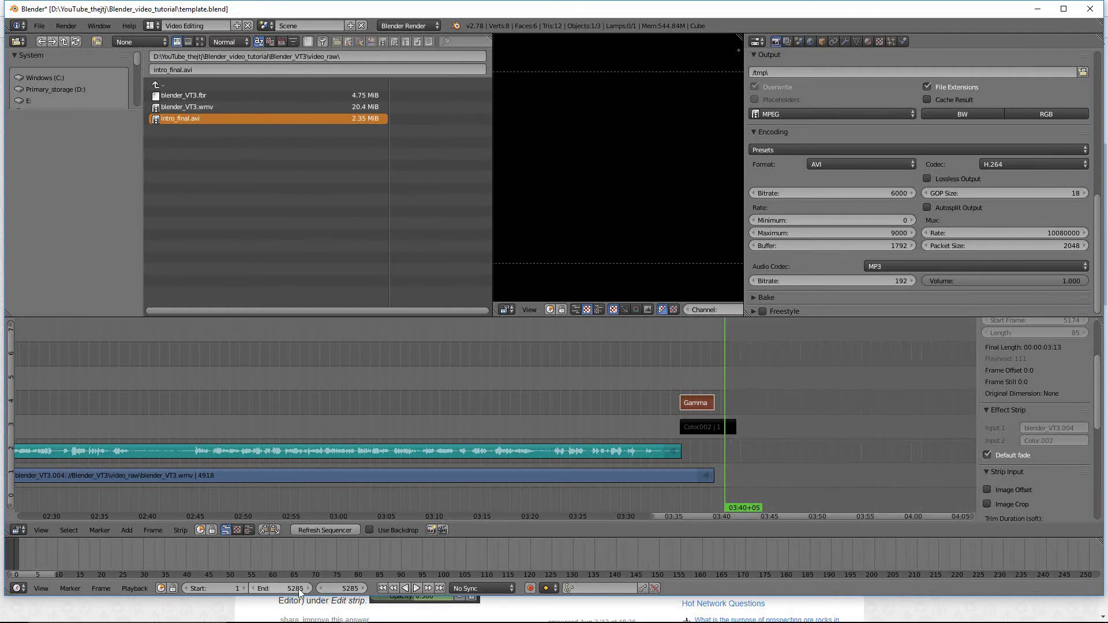
key("Return")
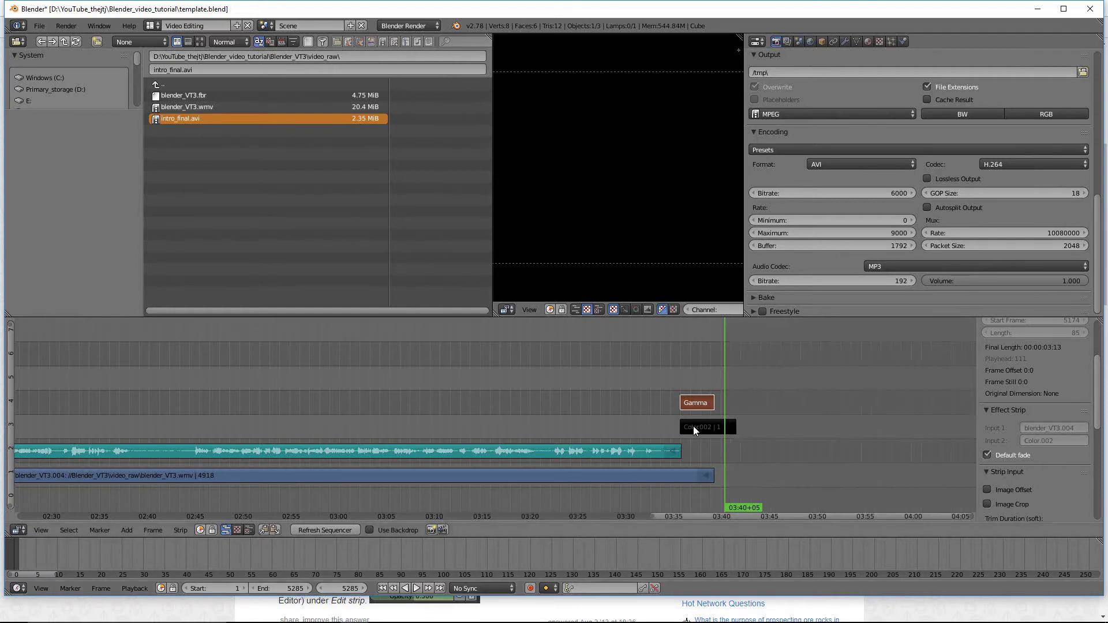
Scrub from the screen capture through the Gamma Cross to check the fade to black.
scroll(660, 441, "right", 2, "ctrl")
left_click(600, 413)
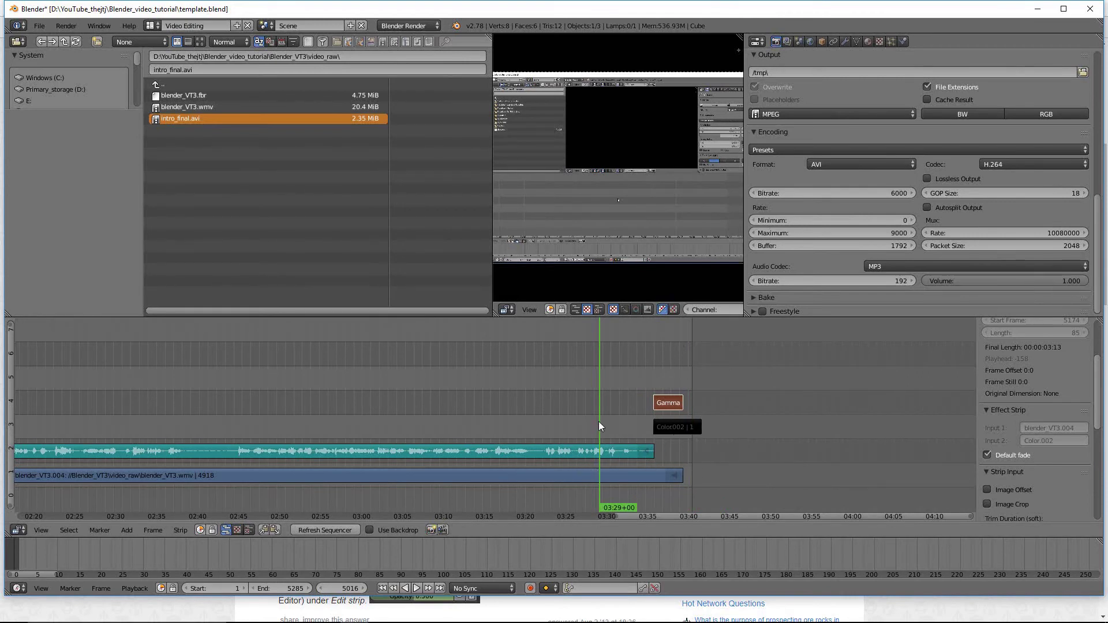
left_click_drag(599, 422, 695, 431)
scroll(373, 417, "down", 2)
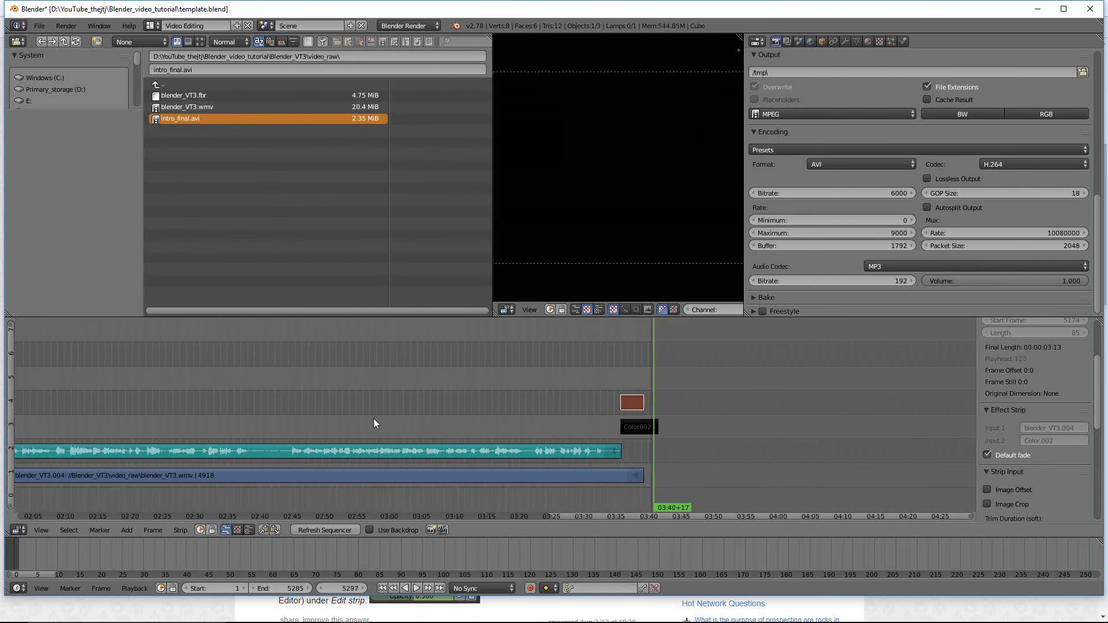
scroll(373, 418, "down", 3)
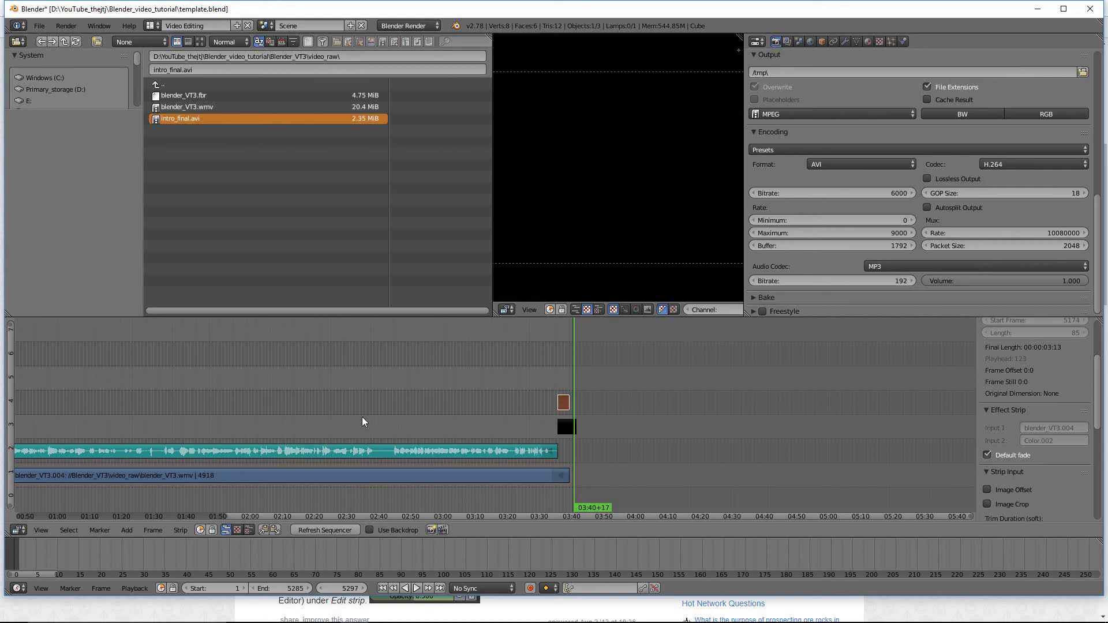
scroll(363, 422, "down", 1)
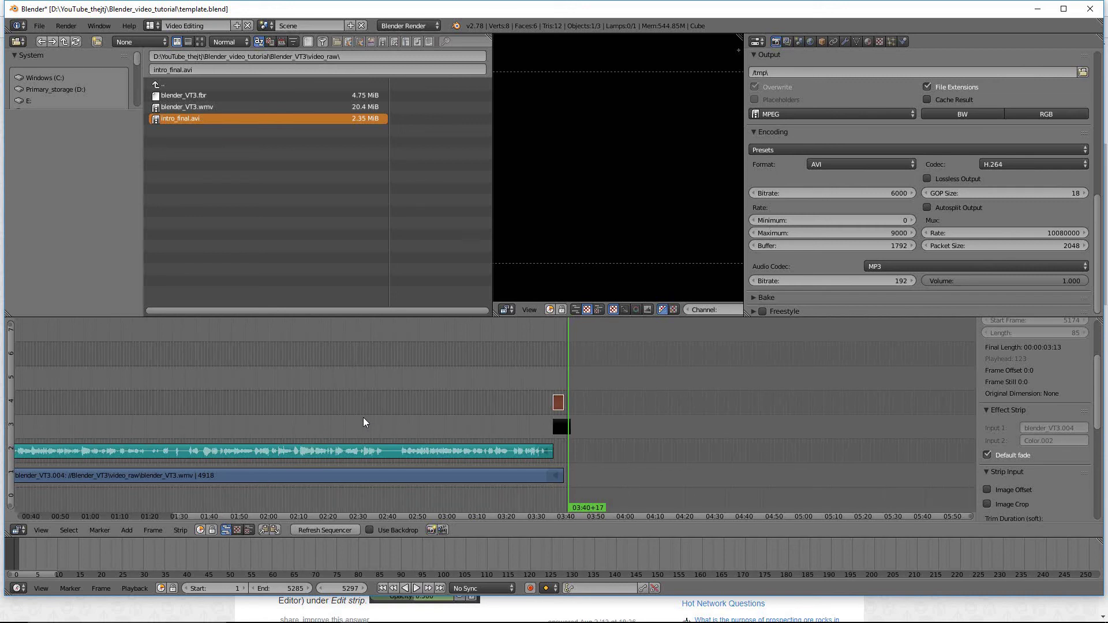